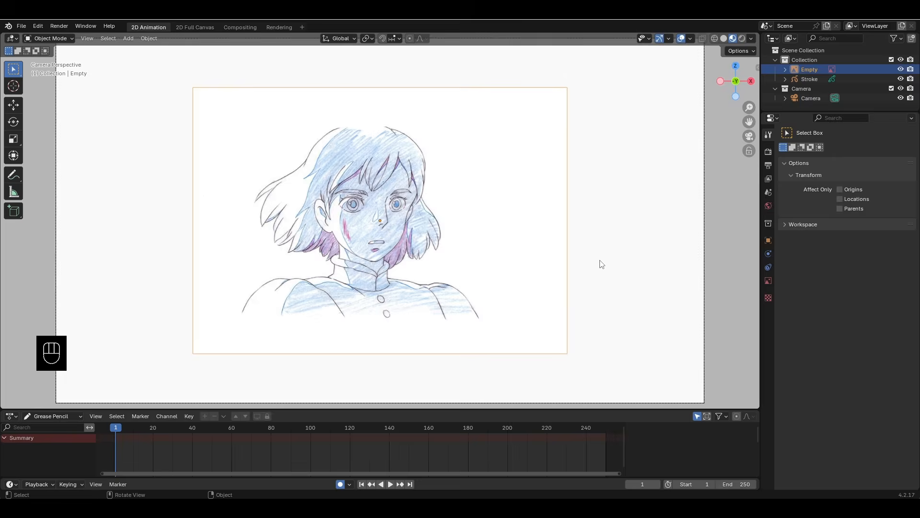
Scale up the reference drawing by about 1.35 so that it nearly spans the camera frame's height
scroll(585, 263, up, 2)
key(s)
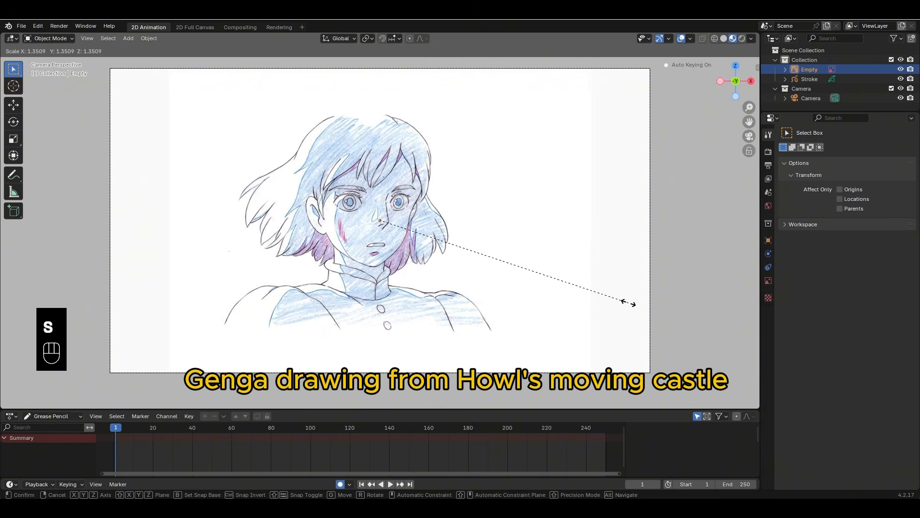
click(628, 302)
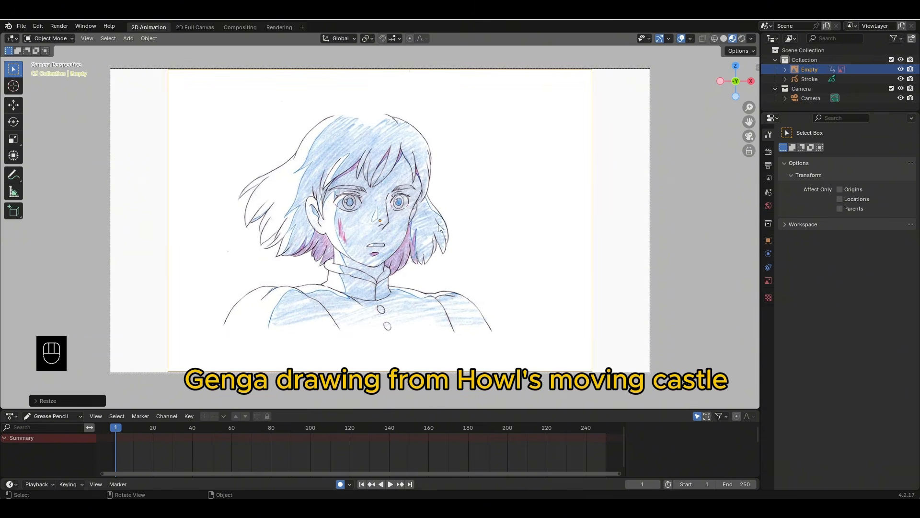
Enable opacity for the reference image and set it to 0.8
click(768, 280)
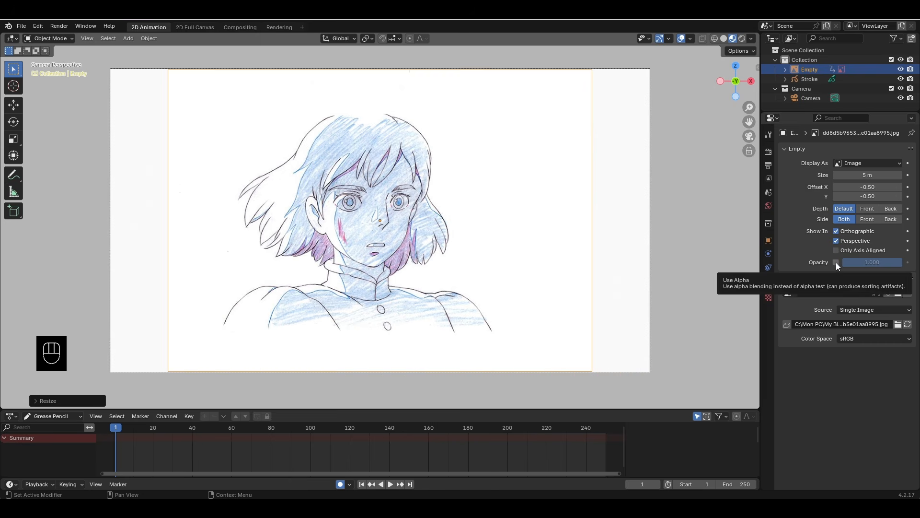
click(836, 262)
click(888, 260)
text(.)
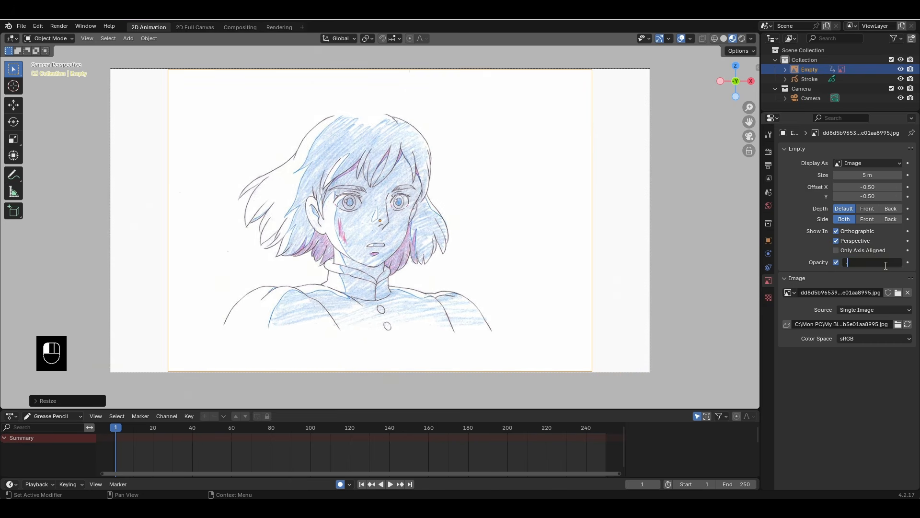
text(8)
key(Return)
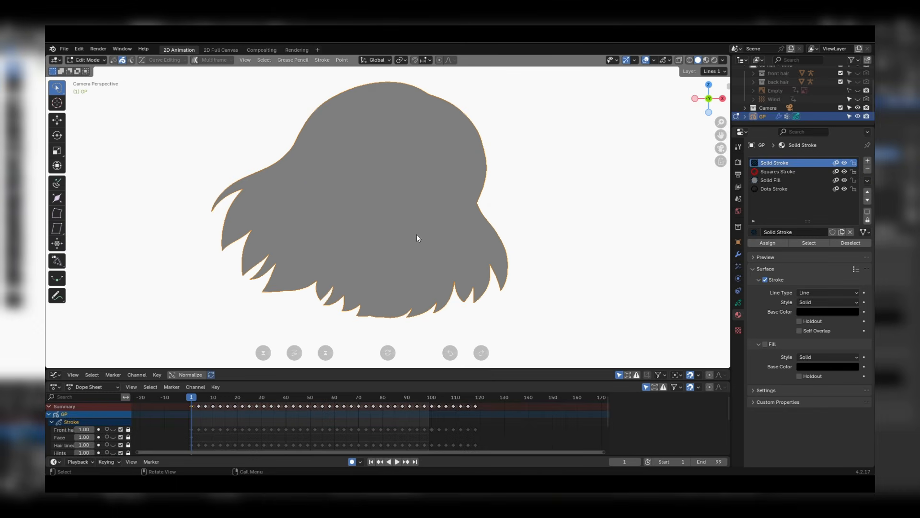
Convert the selected grey hair fill into a 3D mesh with NijiGPen's Interpolation method and inspect the resulting mesh
key(n)
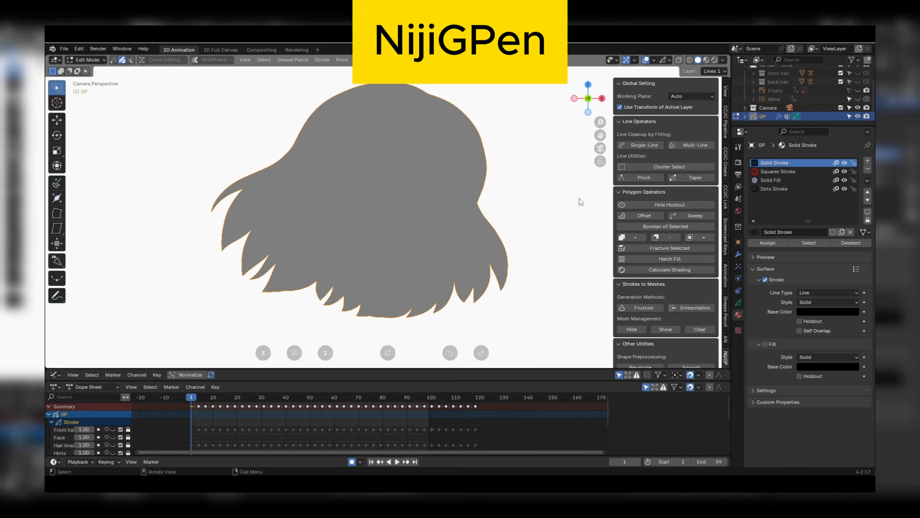
click(713, 308)
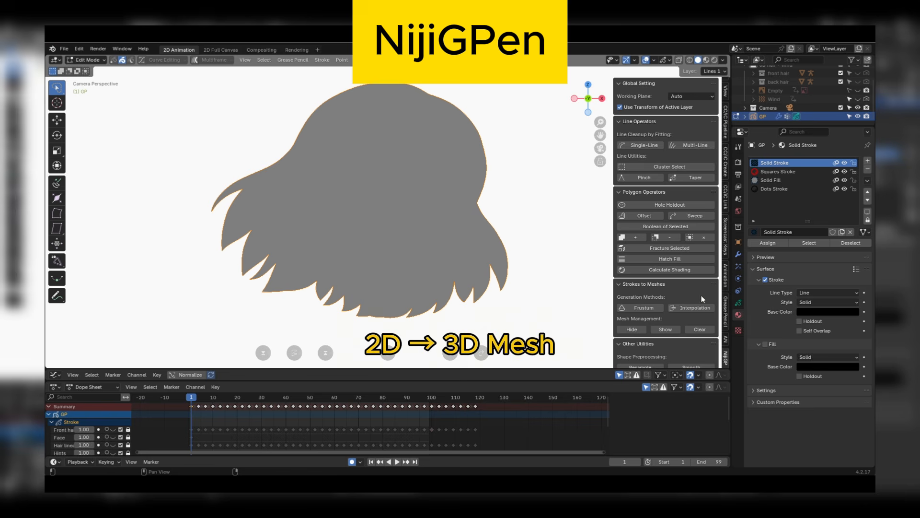
click(670, 464)
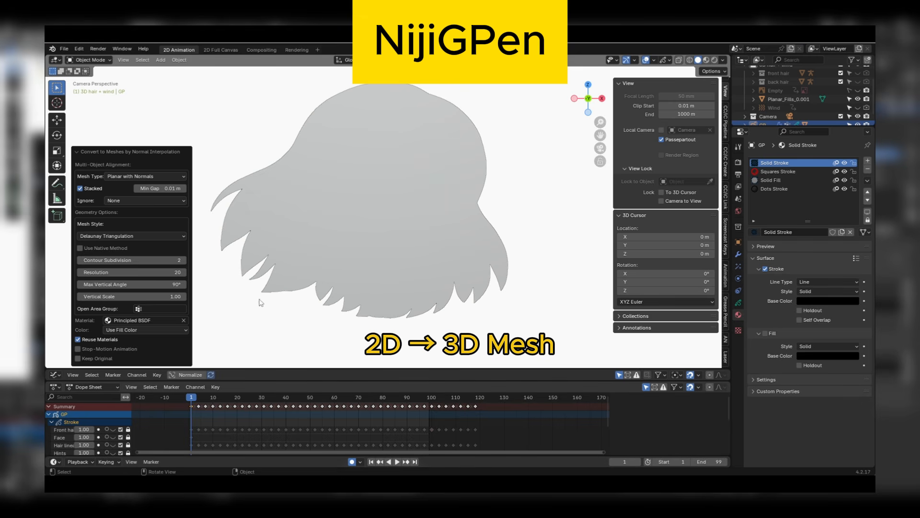
click(377, 127)
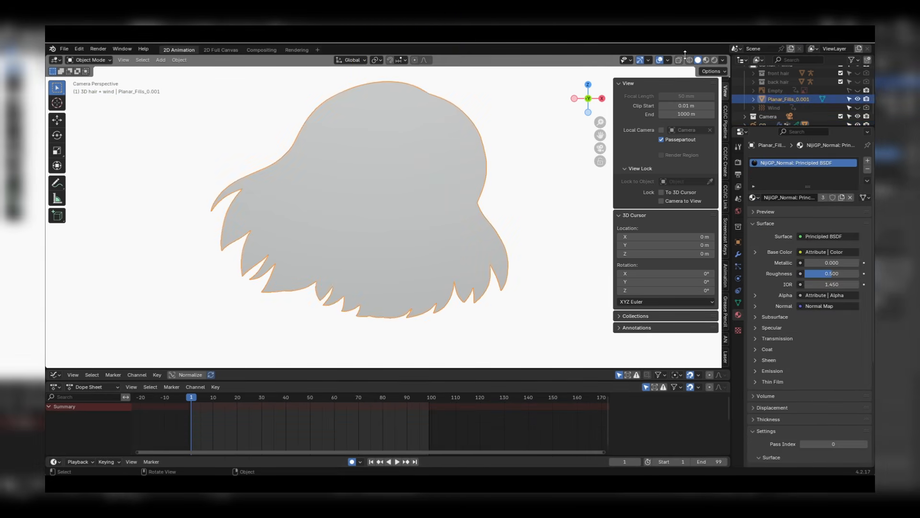
click(680, 60)
click(508, 201)
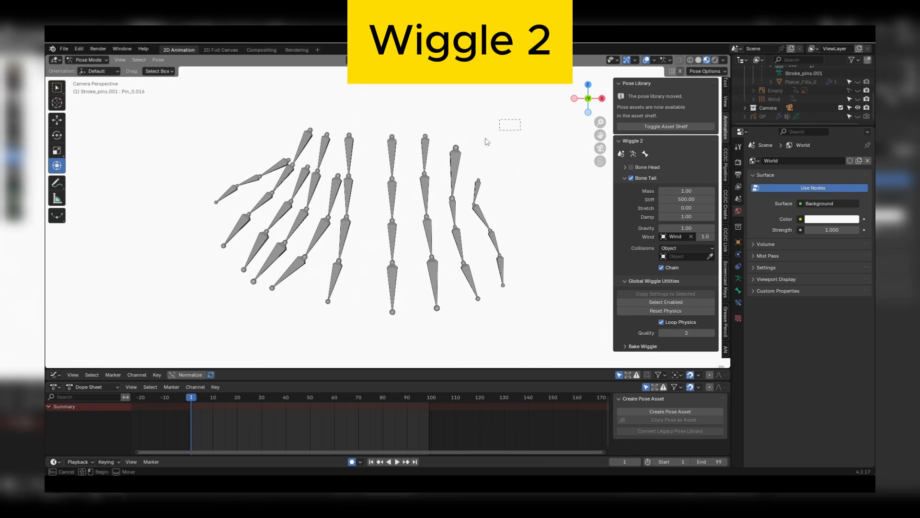
Unhide the Wind force field beside the Wiggle 2 hair bones and play the animation
click(367, 139)
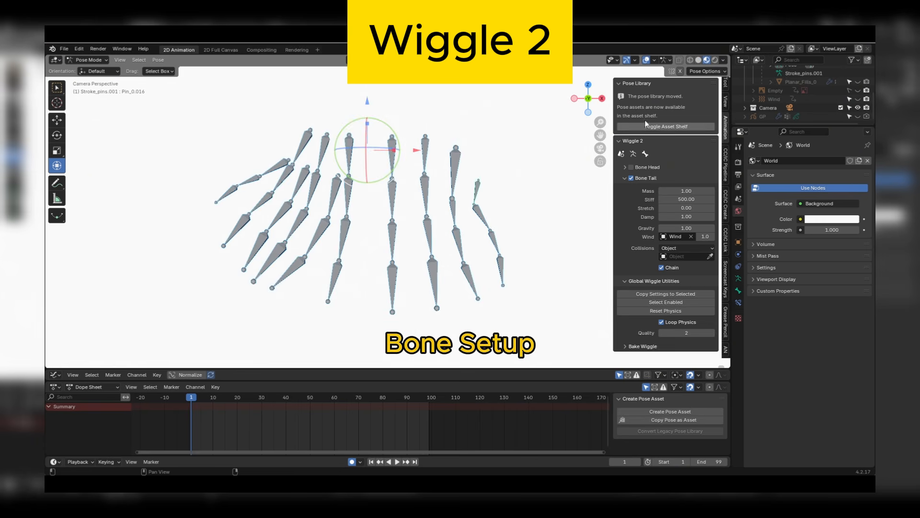
click(525, 153)
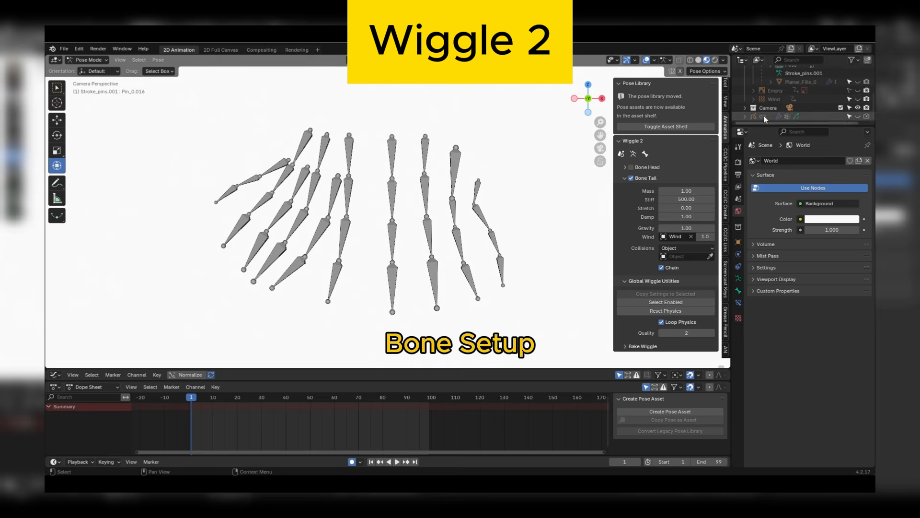
click(858, 99)
scroll(536, 185, down, 3)
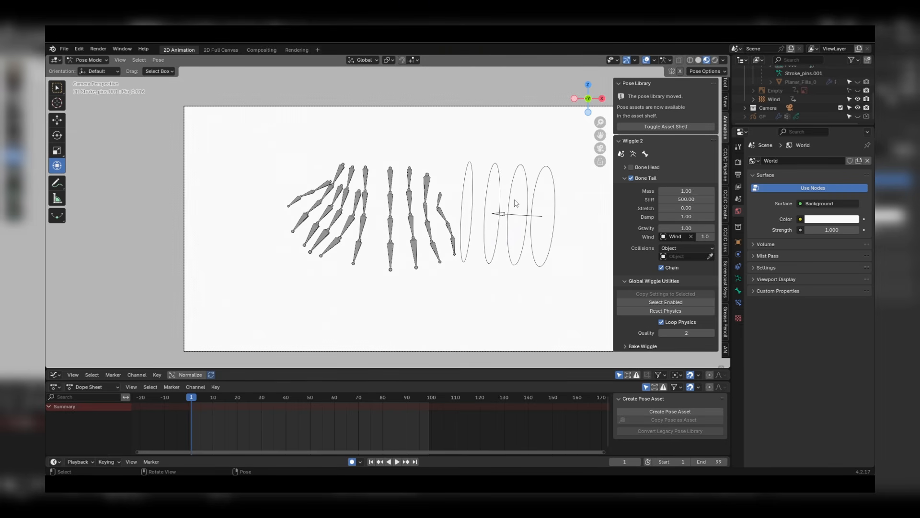
click(397, 461)
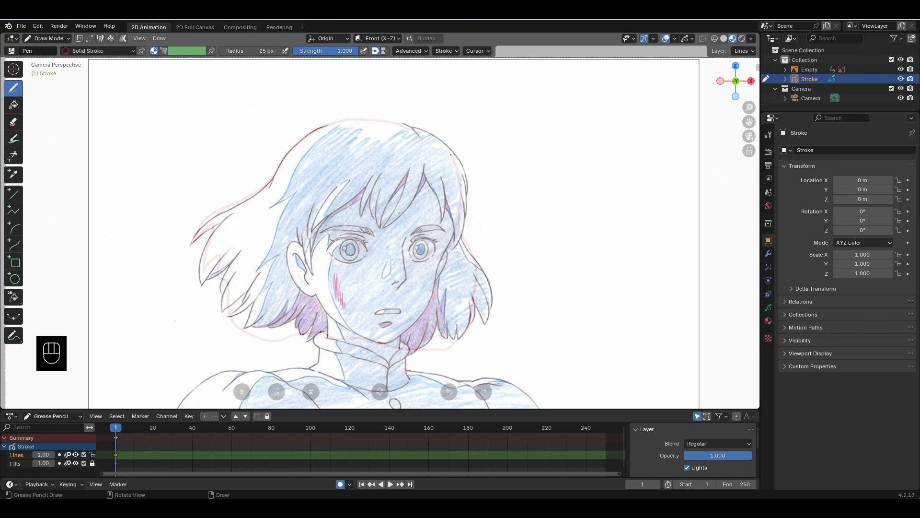
Undo the last rough red hair strokes and redraw the outer hair and fringe outlines as two numbered parts
key(ctrl+z)
key(ctrl+z)
key(ctrl+z)
key(ctrl+z)
key(ctrl+z)
drag(421, 137, 376, 117)
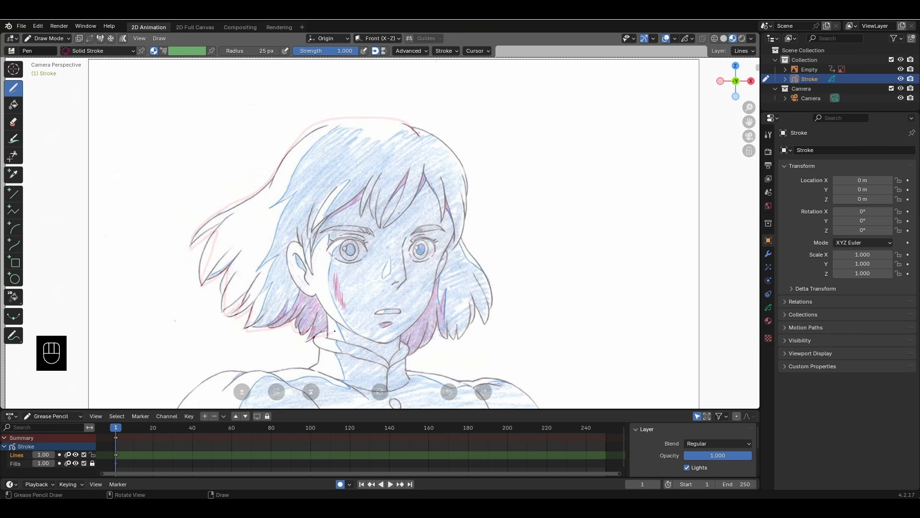
drag(422, 129, 421, 131)
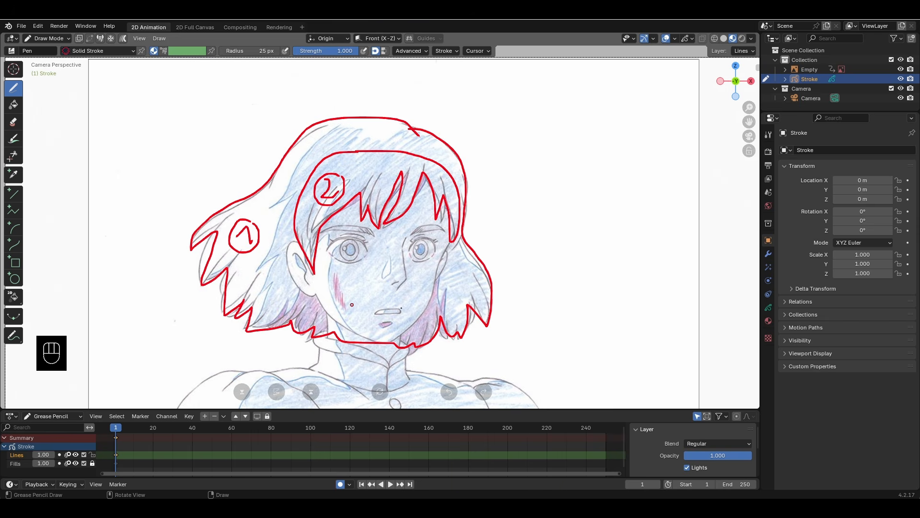
Undo the red outlines and numbers marking the two hair parts
key(ctrl+z)
key(ctrl+z)
key(ctrl+z)
key(ctrl+z)
key(ctrl+z)
key(ctrl+z)
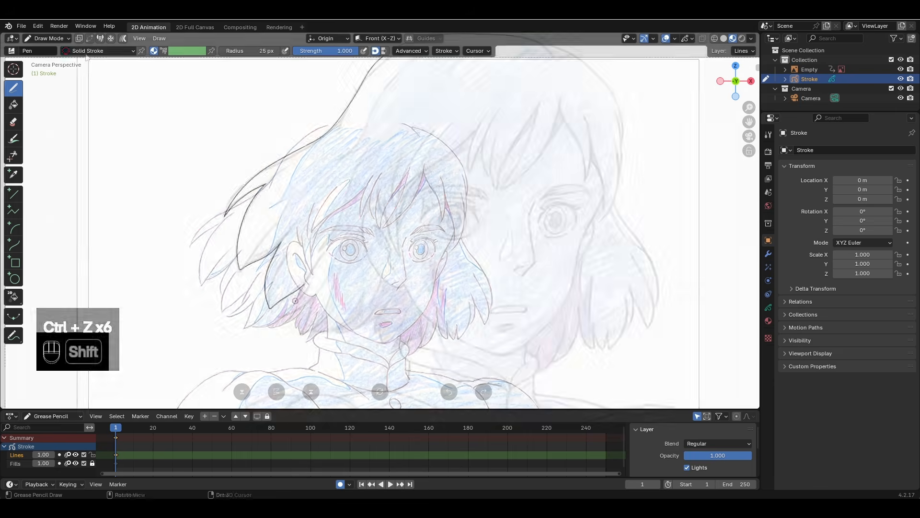
Trace the whole outer hair outline with the Solid Stroke pen and fill it green using Solid Fill at precision 4
drag(271, 316, 326, 278)
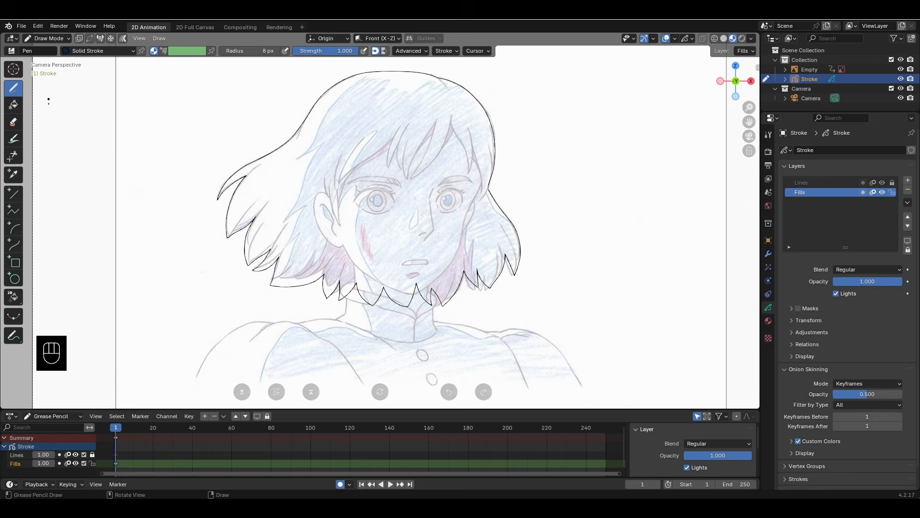
click(13, 104)
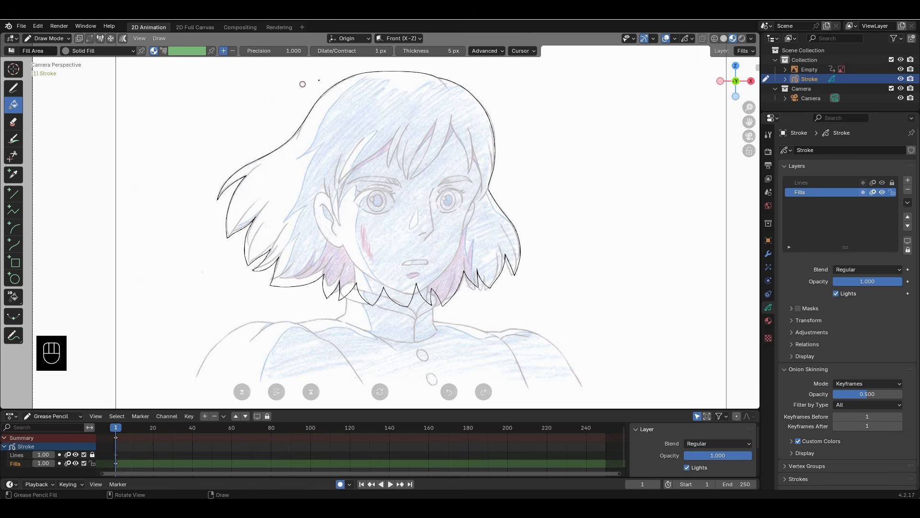
click(163, 50)
click(153, 51)
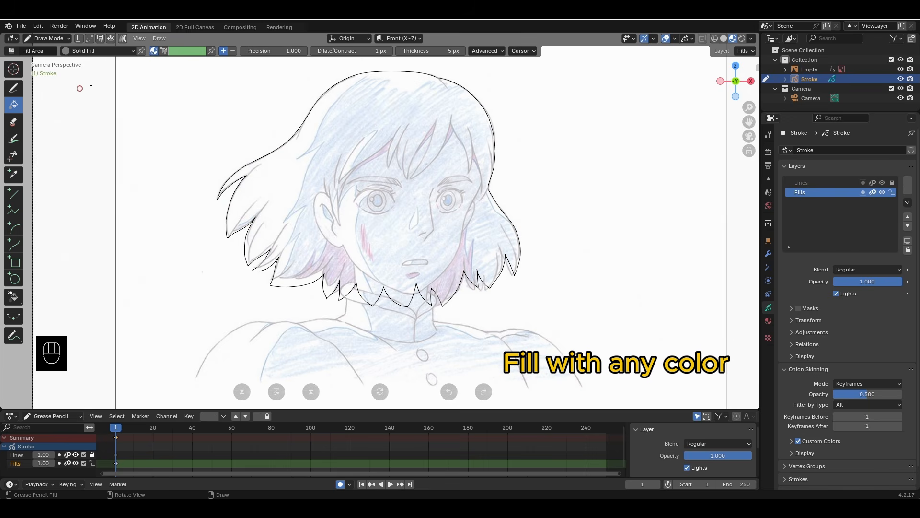
click(163, 51)
click(272, 51)
text(4)
key(Return)
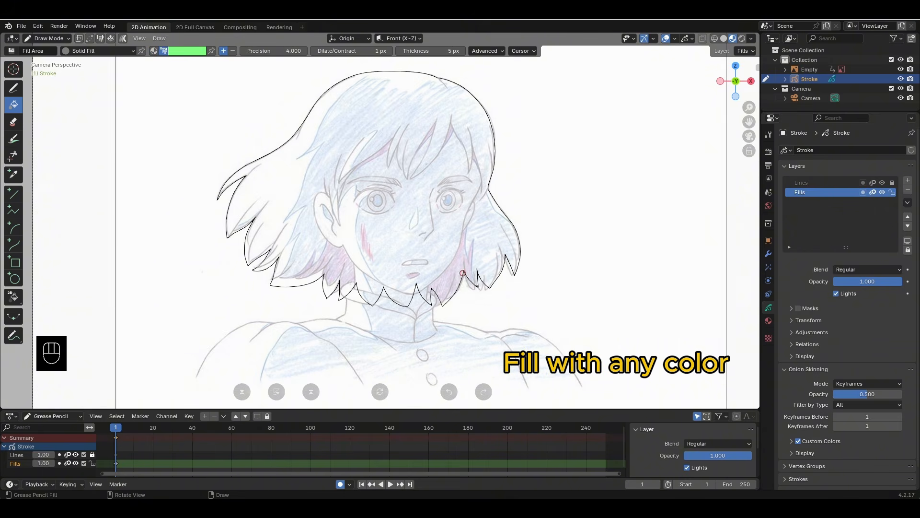
scroll(405, 227, up, 1)
click(394, 201)
click(405, 185)
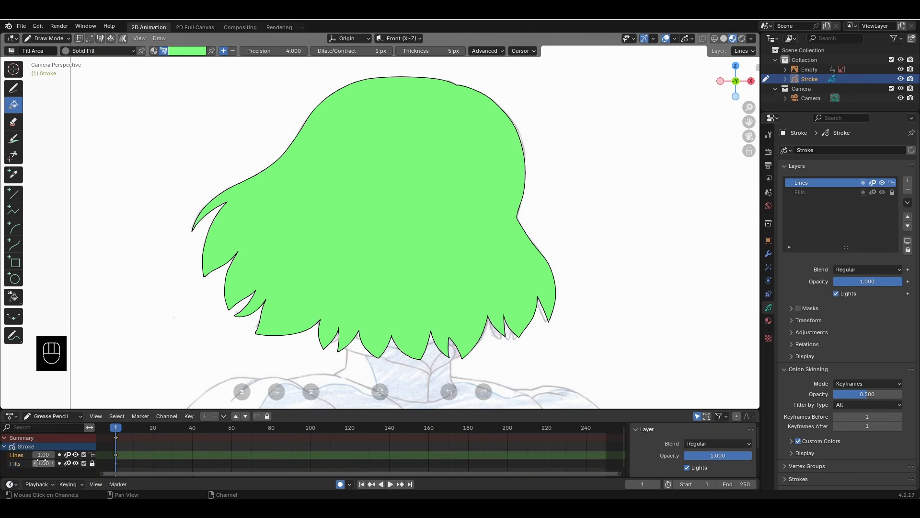
Rename the Lines layer to hairline1 and the Fills layer to hairfill1, and hide both layers
double_click(21, 454)
text(hairline)
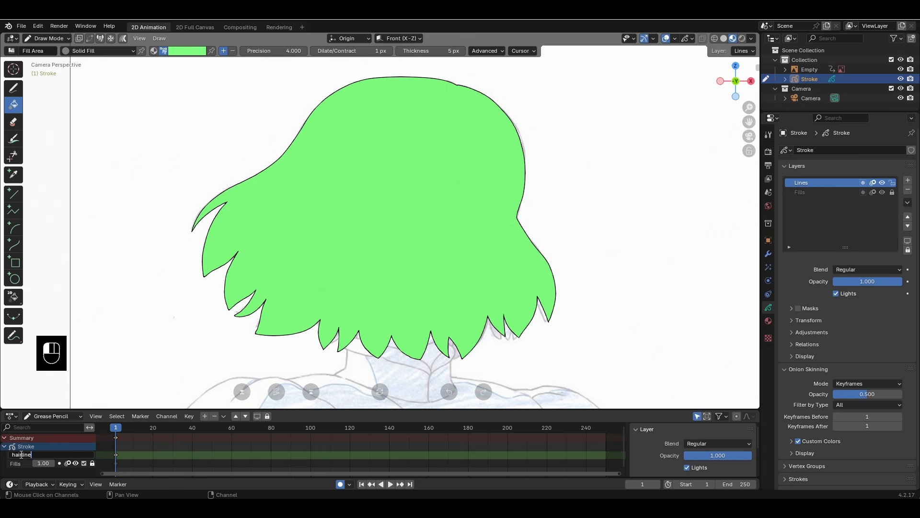
text(1)
key(Return)
double_click(19, 463)
text(hairfill)
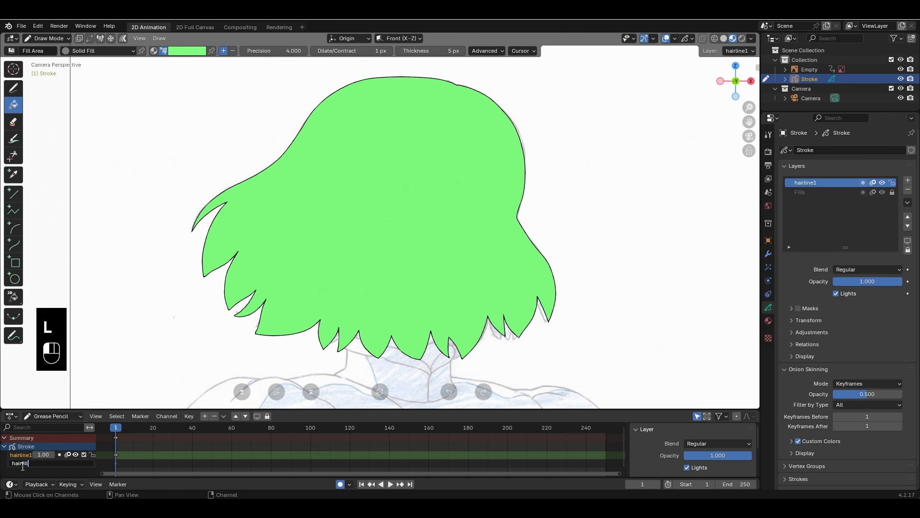
click(79, 472)
drag(75, 463, 75, 454)
Add two new grease pencil layers named hairline2 and hairfill2
click(205, 416)
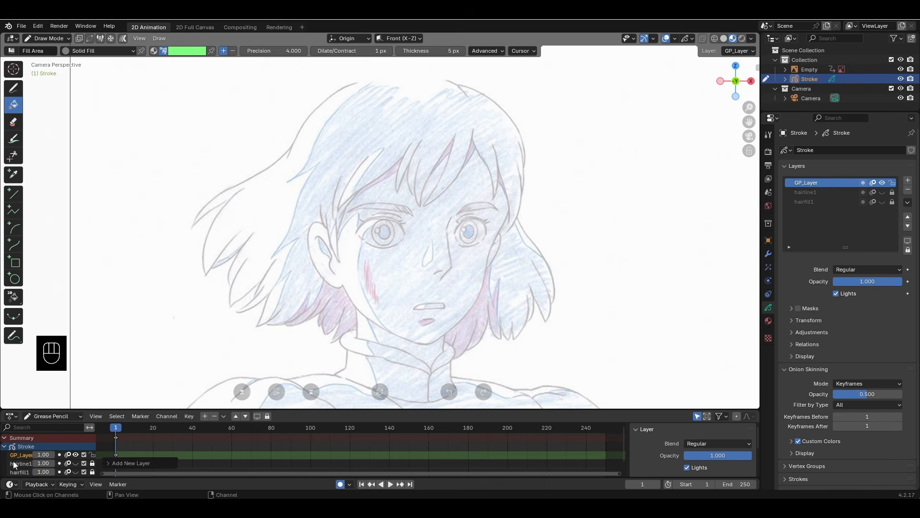
double_click(21, 455)
text(hairline2)
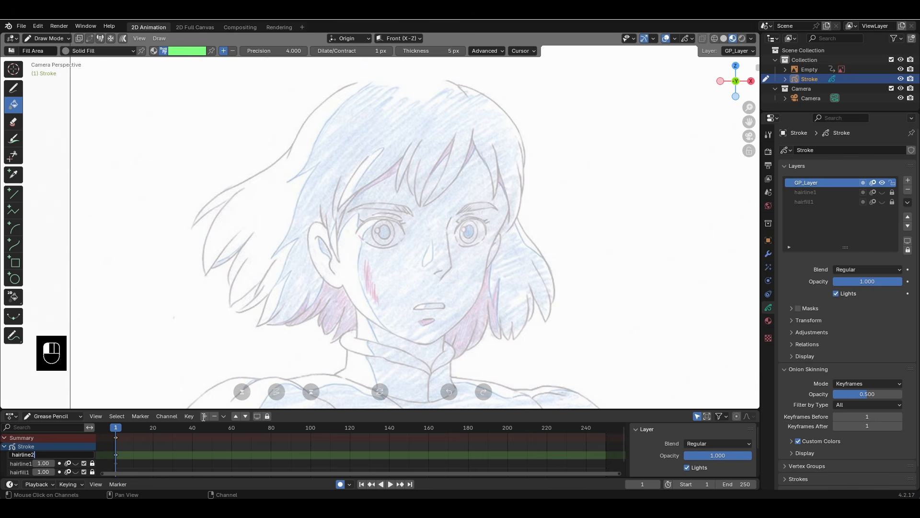
click(203, 416)
double_click(18, 455)
text(hairfill2)
key(Return)
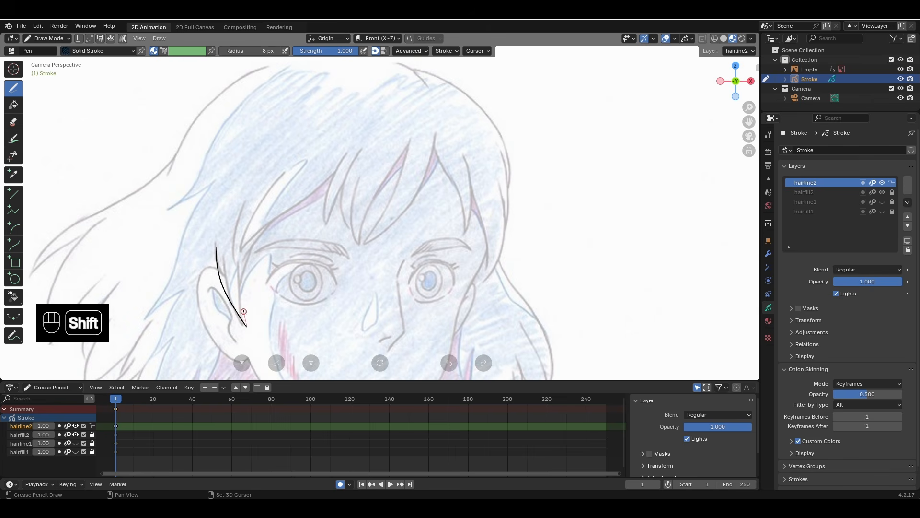
Trace the fringe and side lock on hairline2, and close the side lock's open top with a boundary line on hairfill2
shift+drag(486, 145, 502, 187)
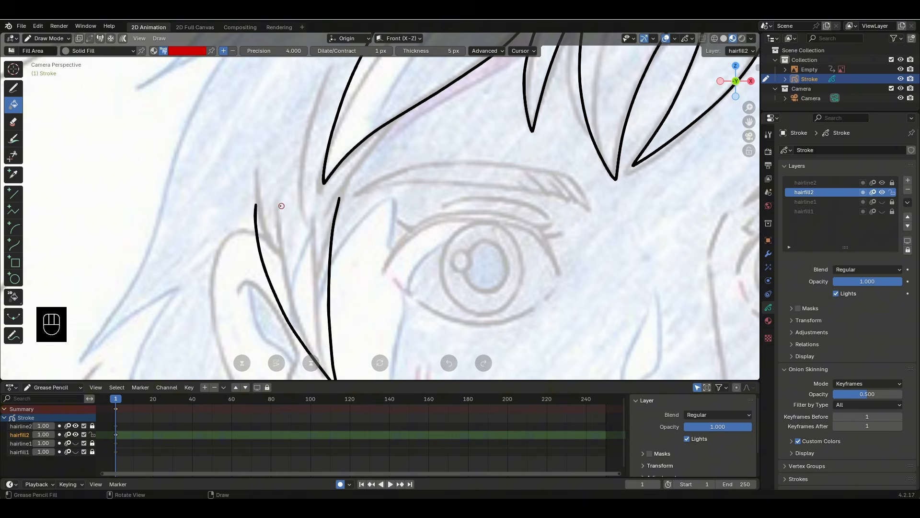
alt+drag(253, 206, 338, 205)
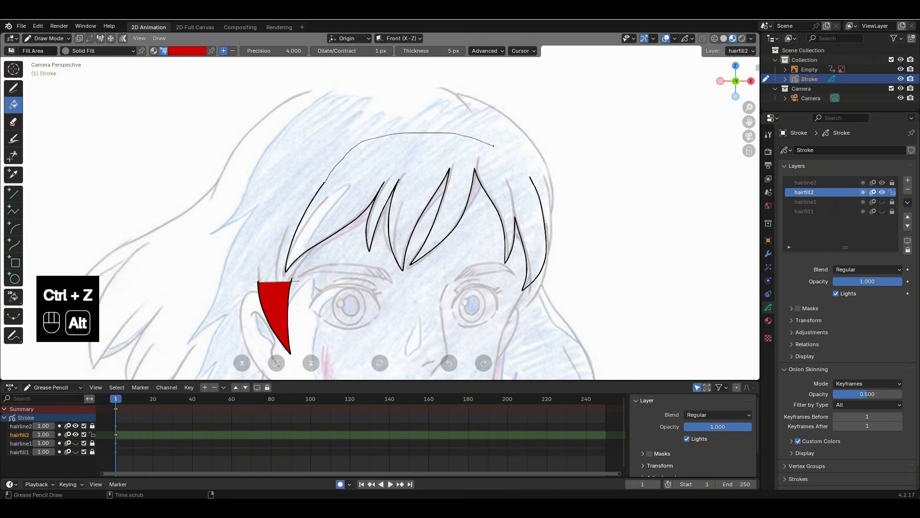
Smooth the boundary line across the top of the fringe in Sculpt Mode and fill the fringe with red
key(Tab)
click(542, 179)
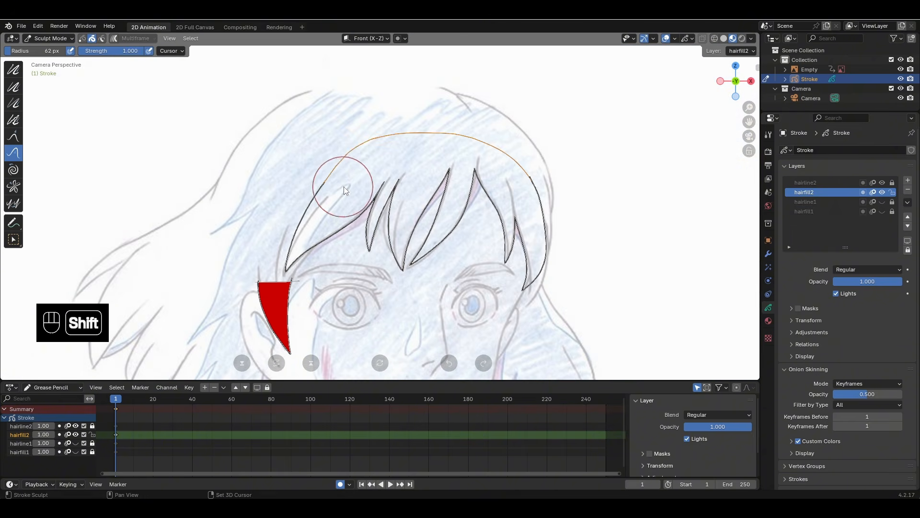
mouse_move(335, 152)
shift+mouse_down()
mouse_move(348, 161)
mouse_move(542, 167)
mouse_move(338, 152)
shift+mouse_up()
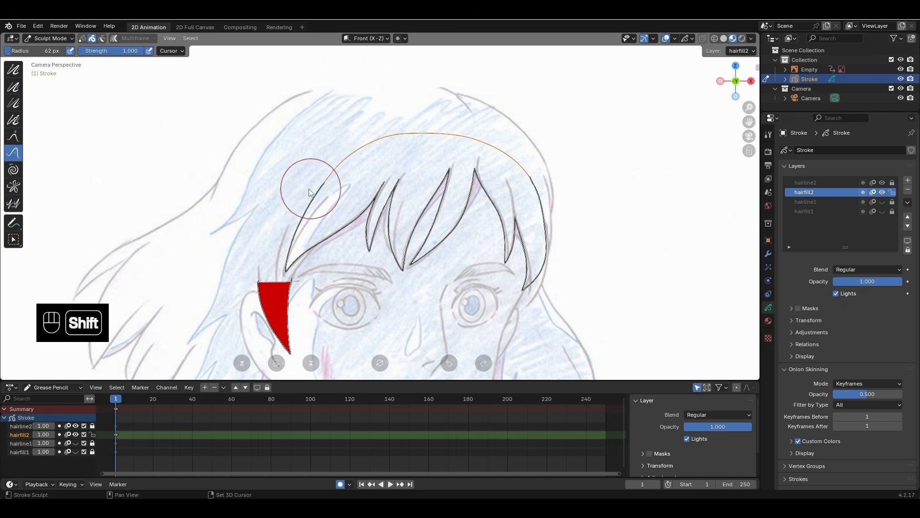
key(Tab)
key(Tab)
key(Tab)
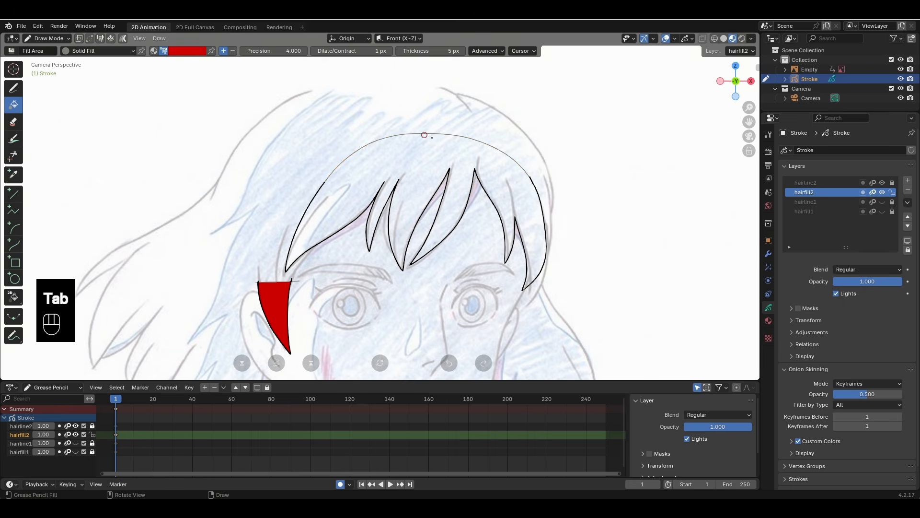
click(361, 157)
Clean up the boundary strokes around the red fills and show the green hairfill1 layer behind them
key(Tab)
click(274, 38)
mouse_move(291, 201)
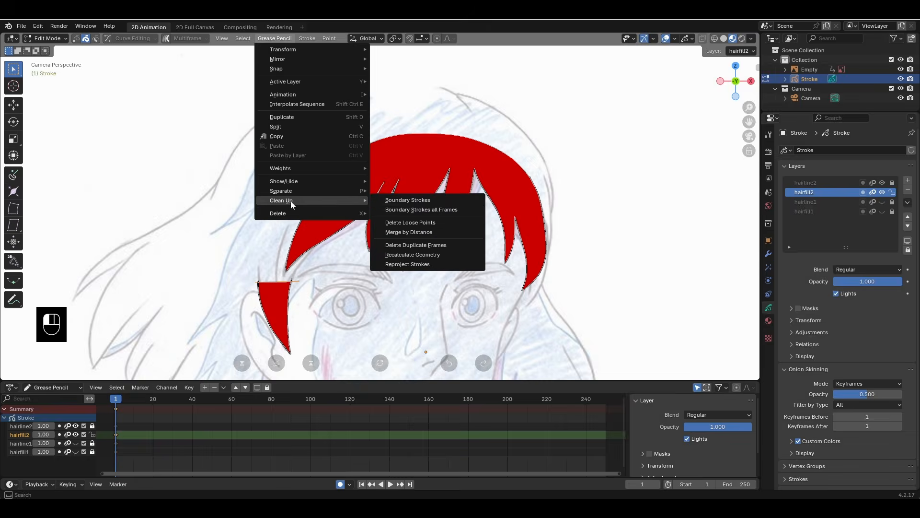
scroll(336, 216, up, 2)
scroll(336, 215, down, 5)
click(75, 452)
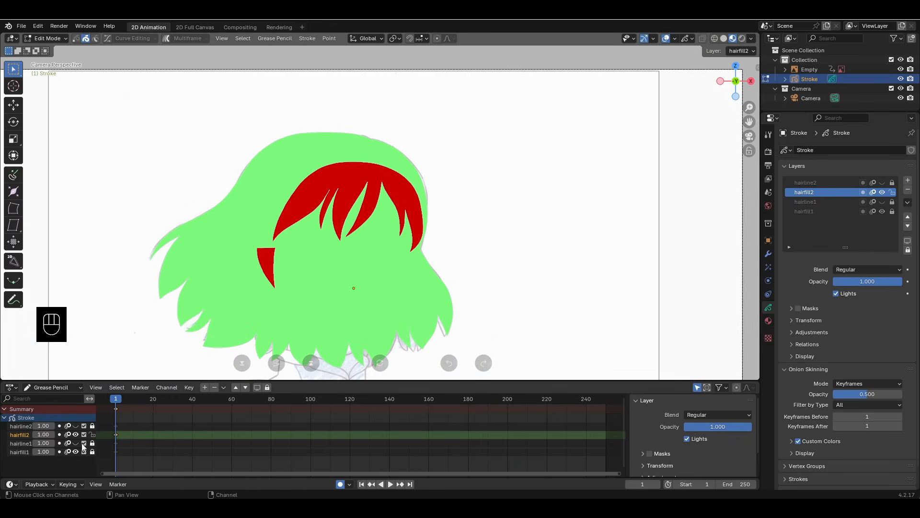
scroll(452, 203, up, 3)
scroll(377, 263, down, 3)
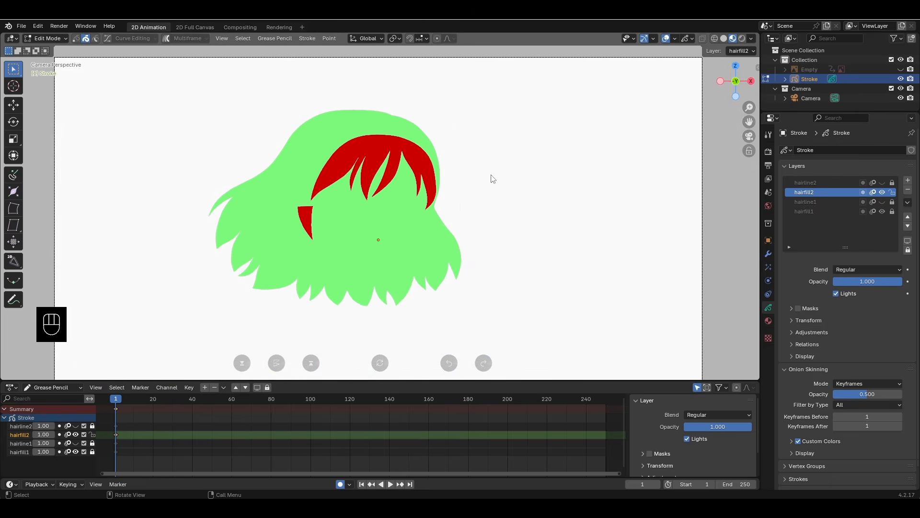
Convert the green hairfill1 fill into a mesh with the Interpolation generation method
scroll(480, 201, up, 3)
scroll(492, 186, down, 1)
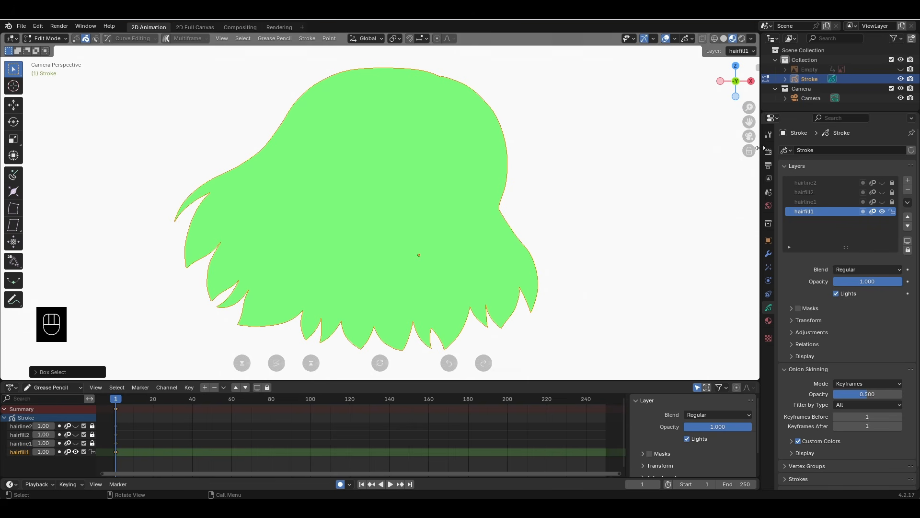
key(n)
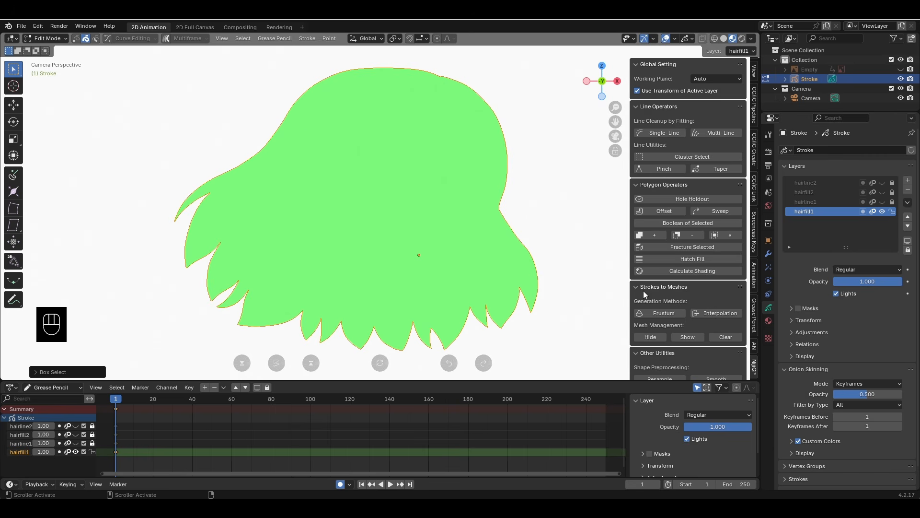
click(716, 317)
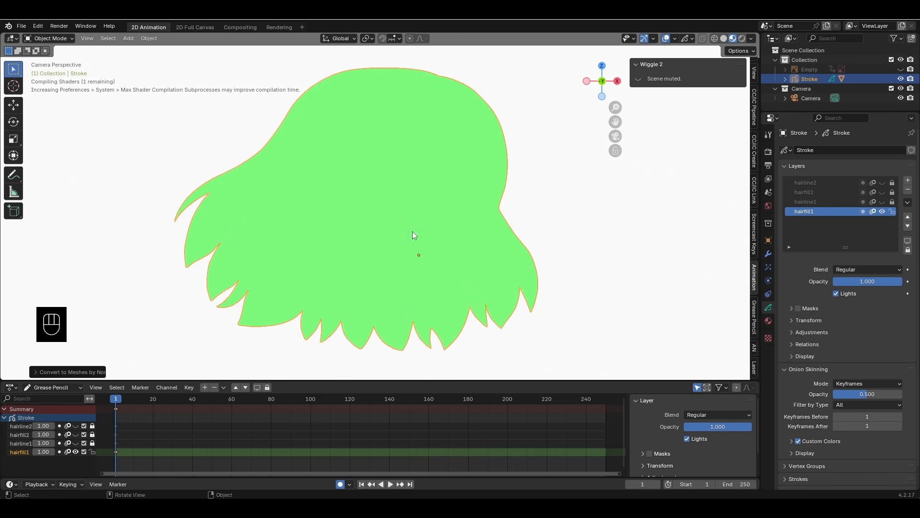
click(437, 229)
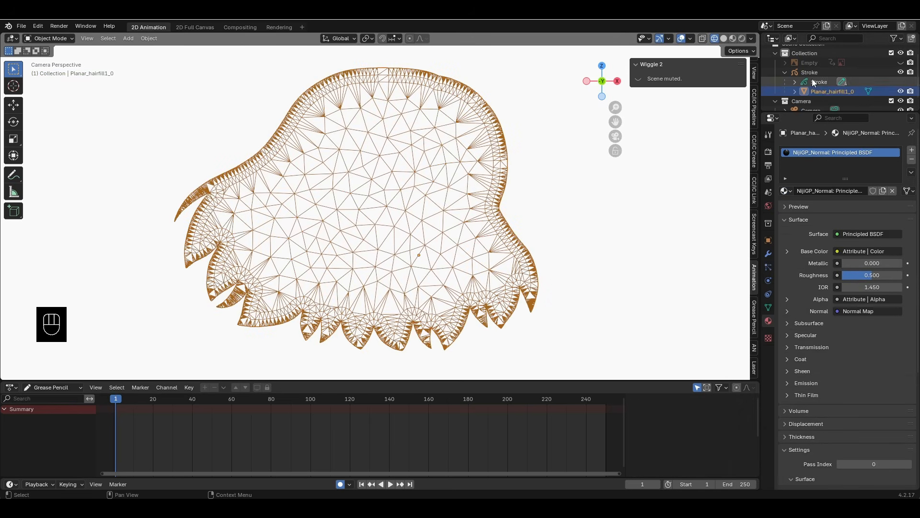
Preview the green hair mesh in Material Preview shading and inspect its geometry in Edit Mode
click(563, 161)
click(732, 38)
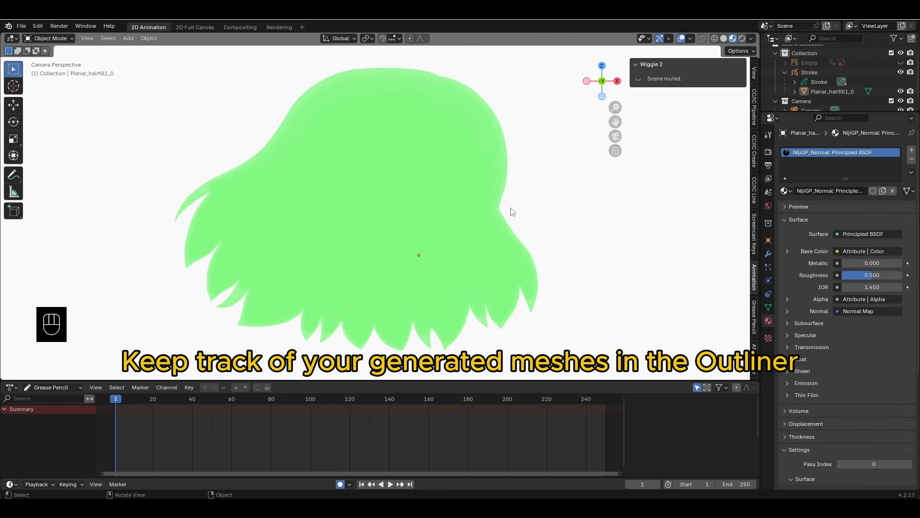
click(504, 217)
key(Tab)
click(579, 221)
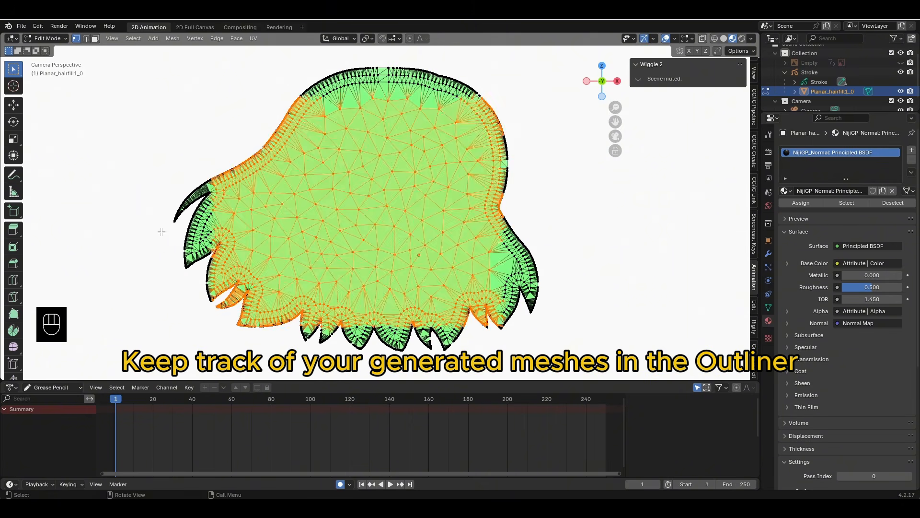
Hide the Planar_hairfill1_0 mesh and make hairfill2 the active, visible layer of the Stroke object
click(901, 91)
click(858, 72)
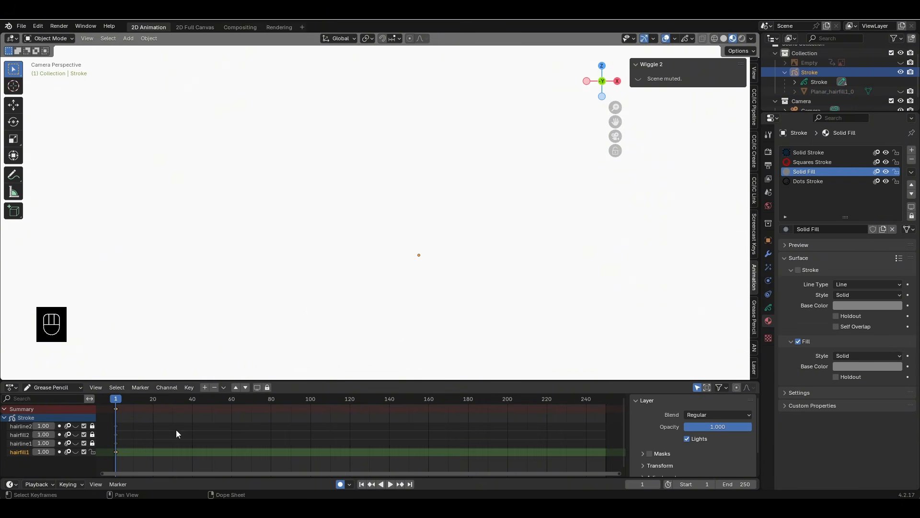
click(20, 436)
click(75, 434)
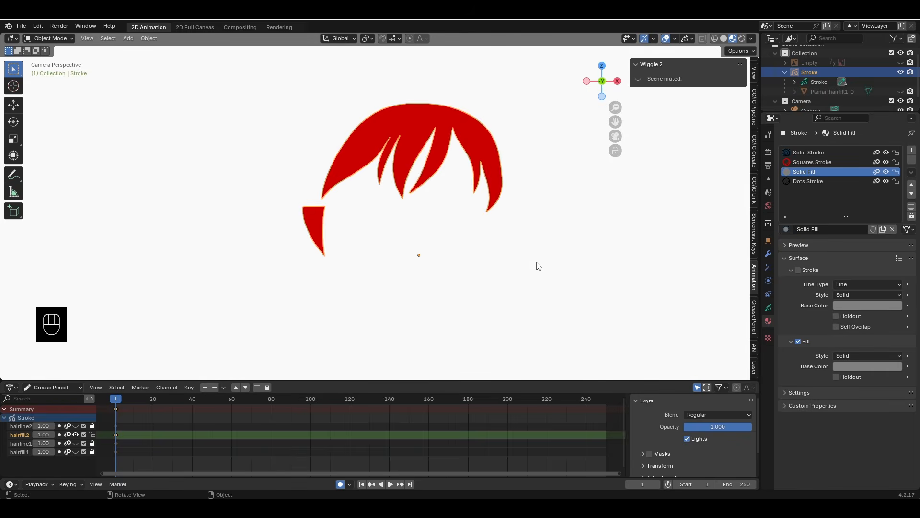
Select the red fringe and side lock strokes on hairfill2 and convert them to meshes with the Interpolation method
click(539, 263)
click(480, 139)
key(Tab)
click(536, 154)
drag(259, 86, 506, 299)
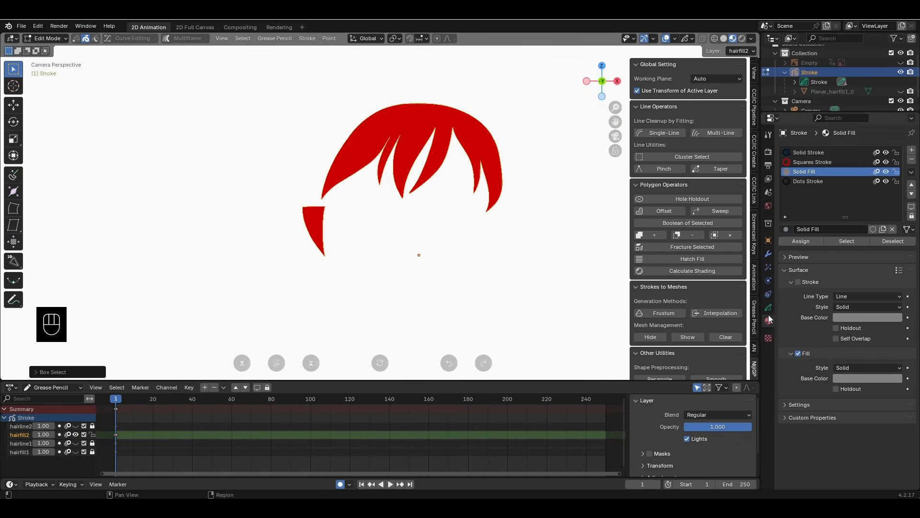
click(717, 313)
click(715, 486)
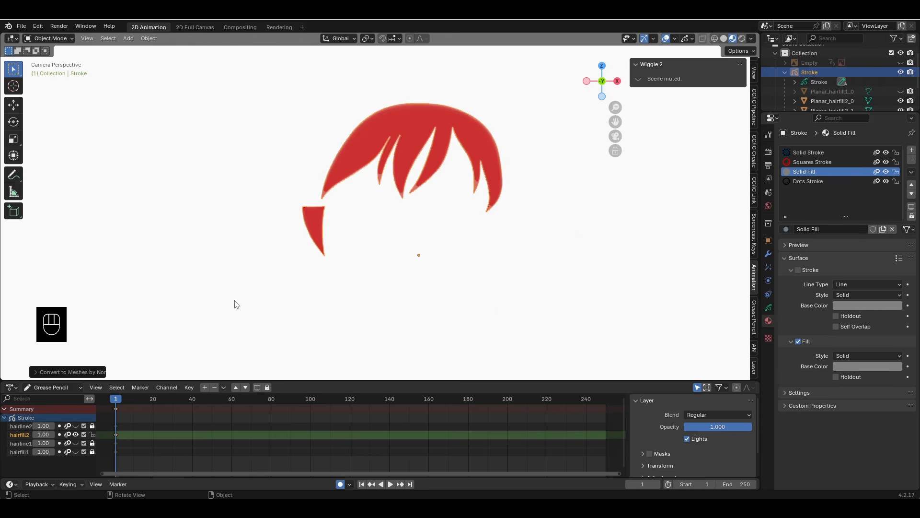
Join the fringe and side lock meshes, Planar_hairfill2_1 and Planar_hairfill2_0, into one object
click(234, 305)
scroll(829, 90, down, 2)
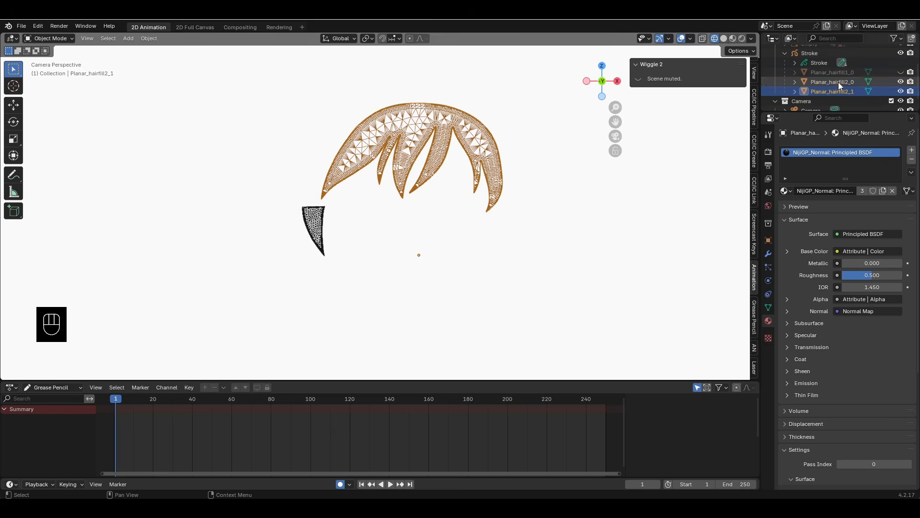
click(839, 82)
click(840, 91)
click(842, 82)
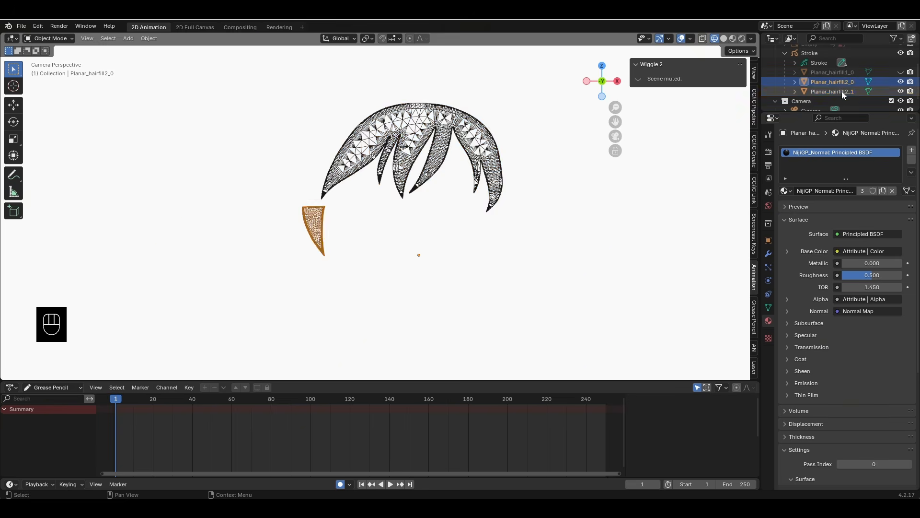
click(842, 91)
shift+click(840, 80)
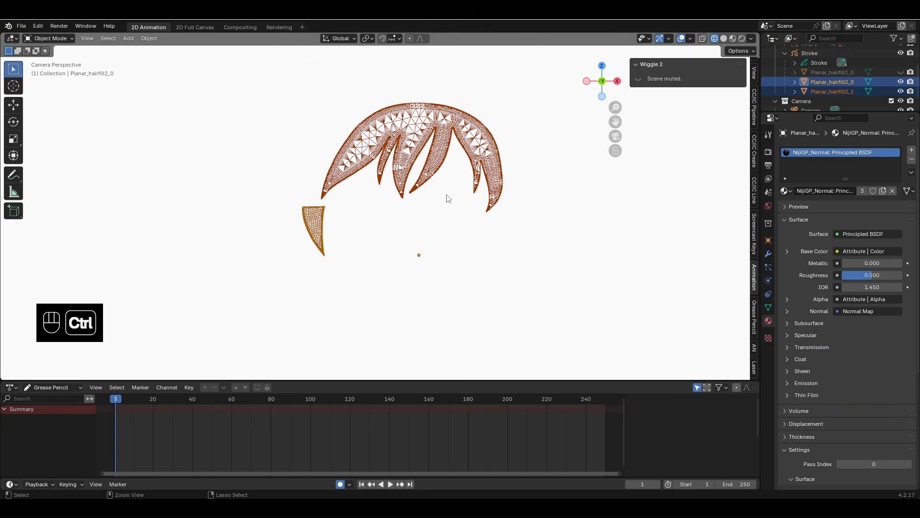
key(ctrl+j)
click(578, 189)
click(423, 145)
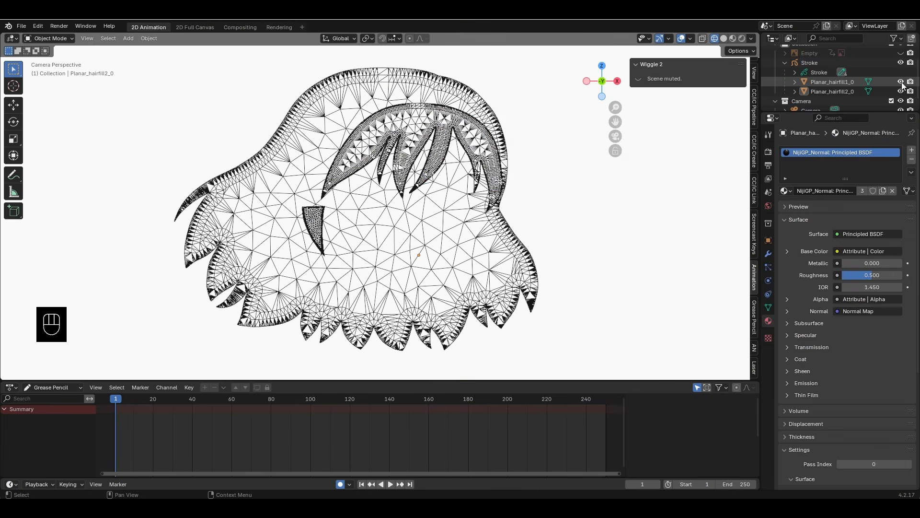
Hide the hair meshes and add a grease pencil layer named Bones above the visible hairfill1 layer in the Stroke object
click(733, 38)
click(901, 91)
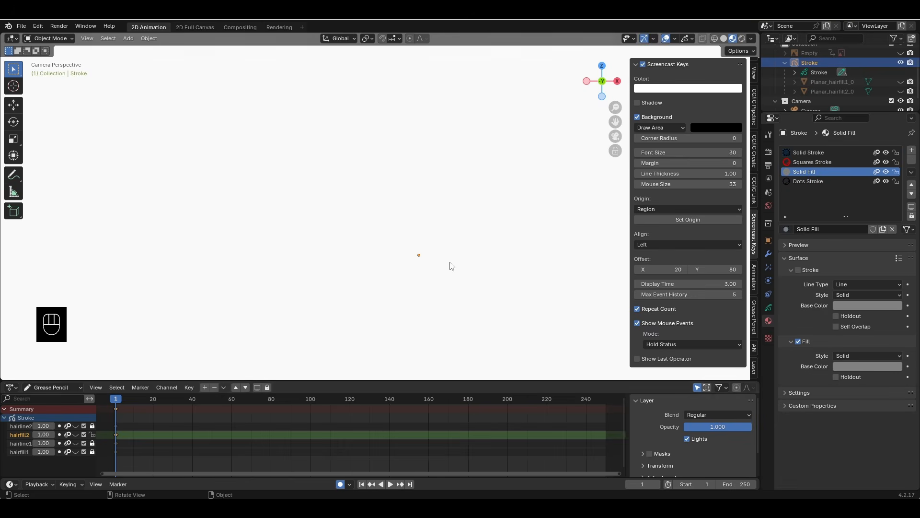
click(75, 451)
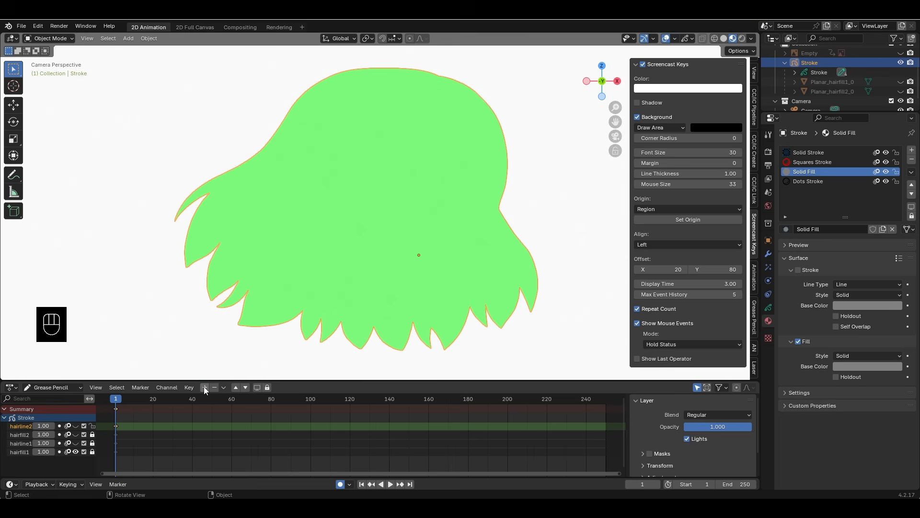
click(205, 387)
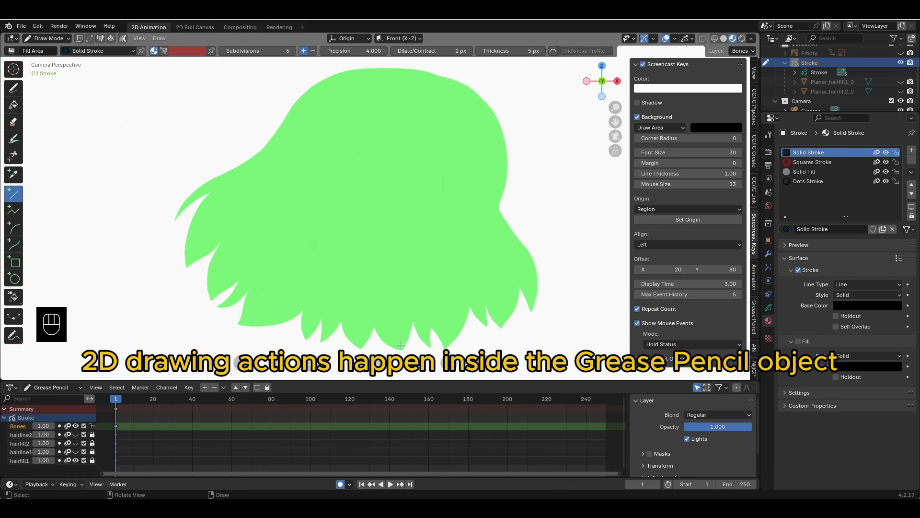
Draw a straight line up from the middle bottom lock on the Bones layer and generate a bone with Pins from Hint Strokes
drag(400, 347, 391, 230)
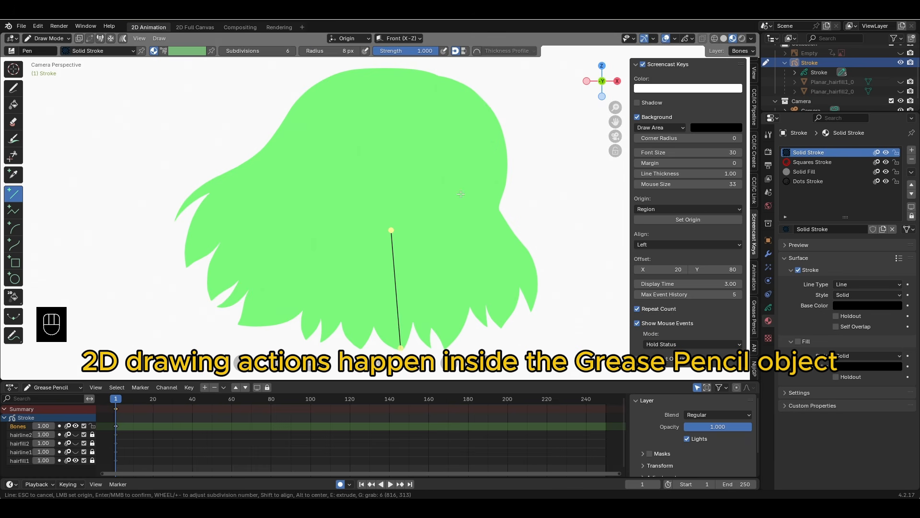
middle_click(460, 194)
click(52, 38)
click(52, 92)
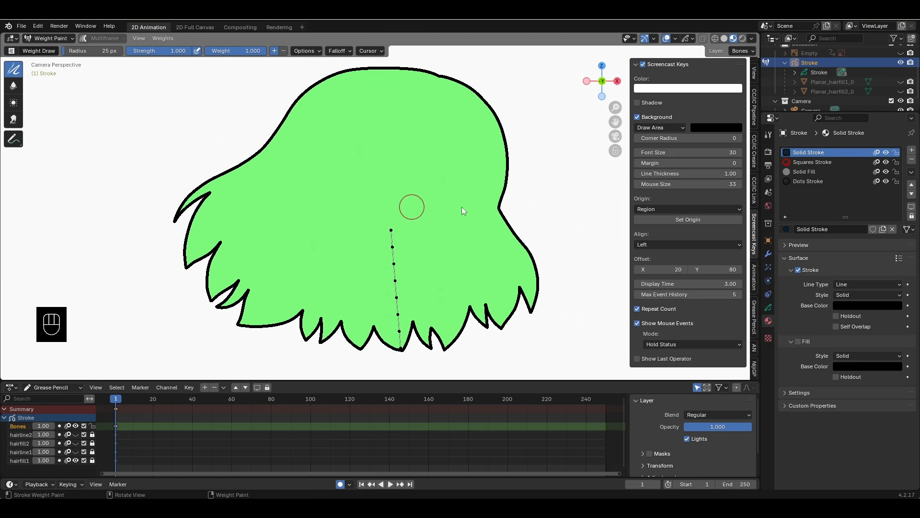
click(754, 314)
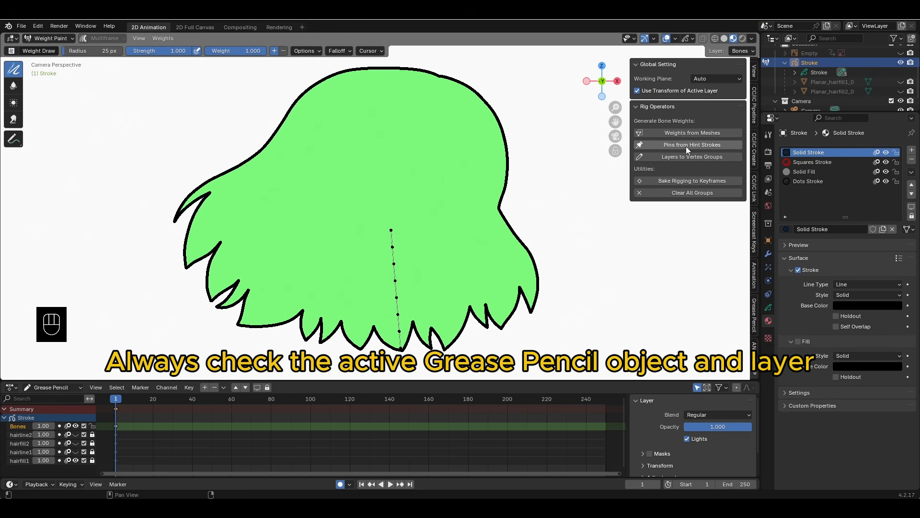
click(687, 147)
click(691, 168)
click(681, 219)
click(675, 361)
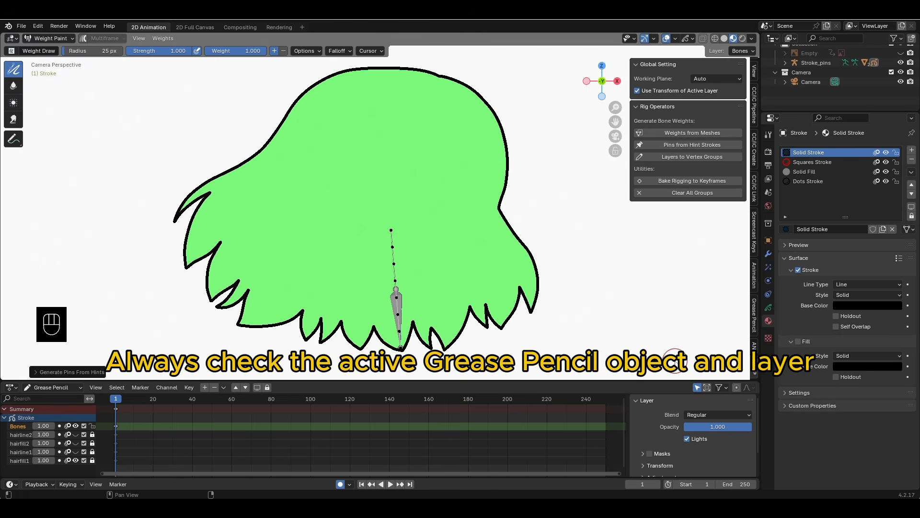
Put the Stroke_pins armature in Pose Mode and enable Wiggle 2 physics on the bone's tail
click(47, 38)
click(45, 49)
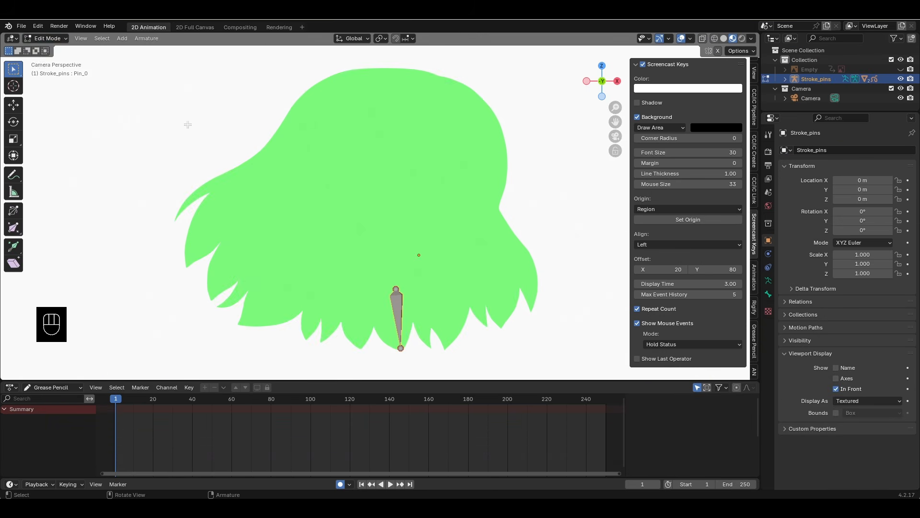
click(38, 39)
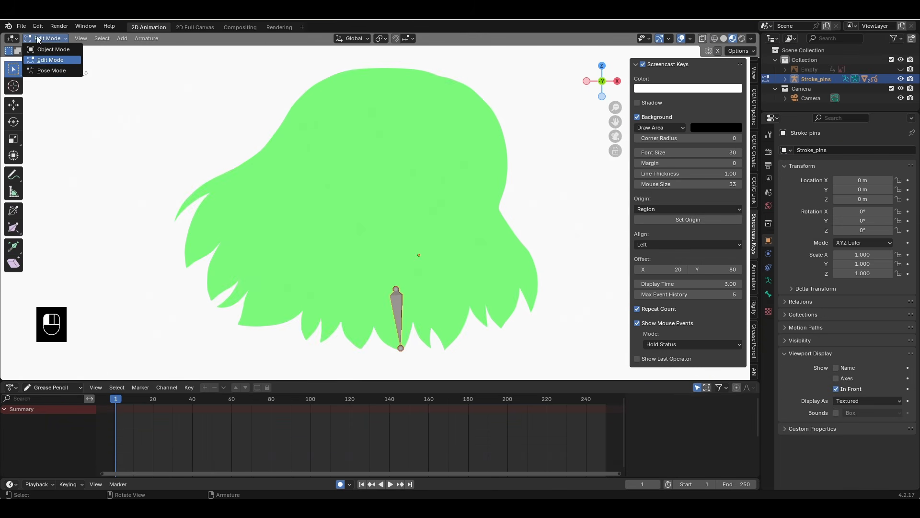
click(51, 70)
click(754, 141)
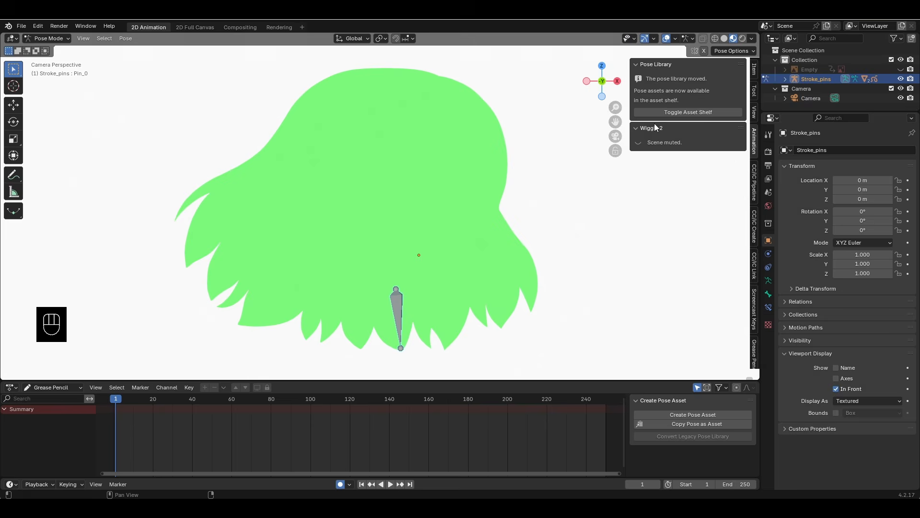
click(640, 144)
click(656, 170)
Add a Wind force field to the right of the hair and rotate it -90° about the Y axis
scroll(545, 261, down, 2)
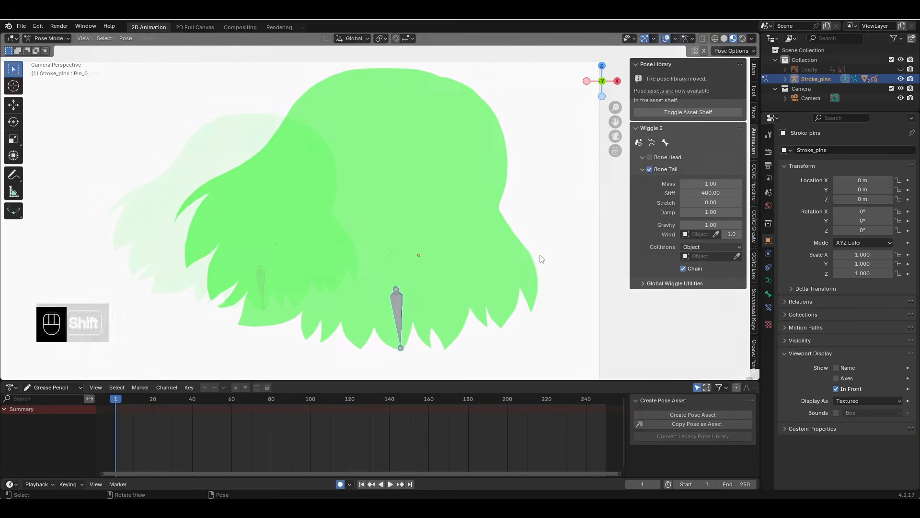
key(shift+a)
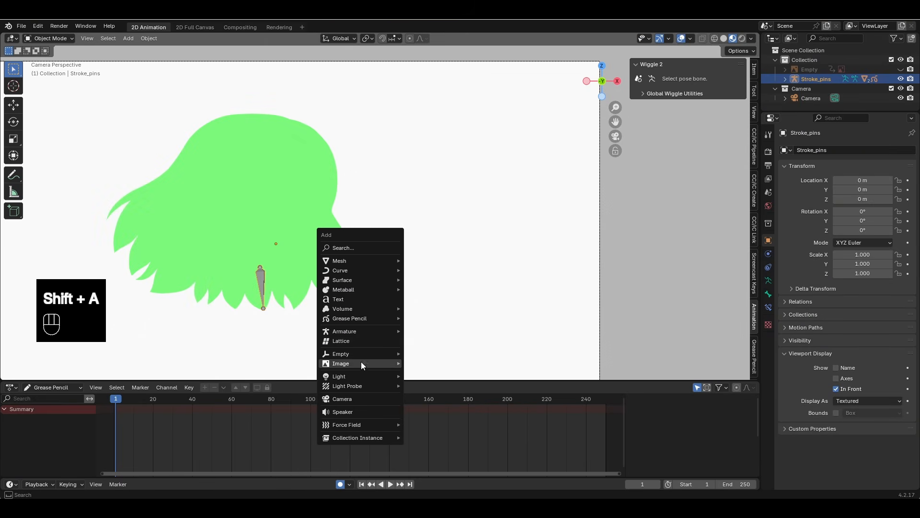
mouse_move(360, 423)
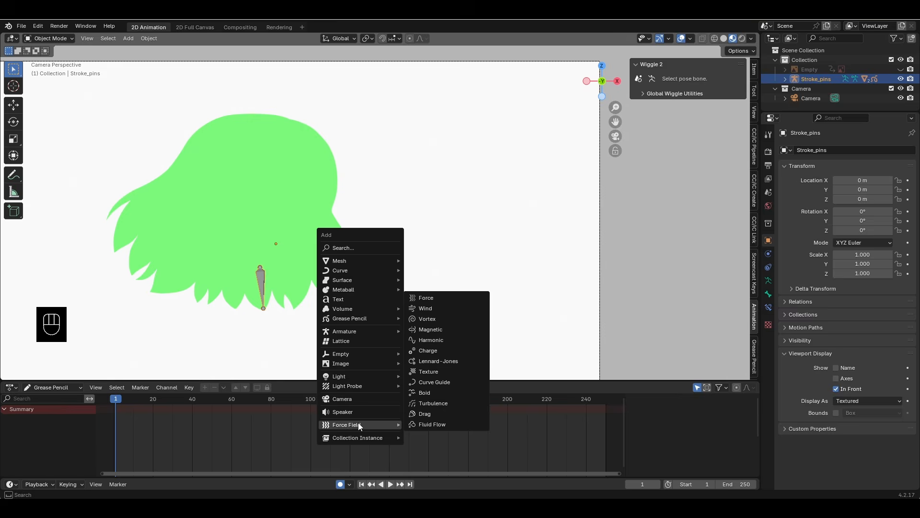
click(451, 307)
key(r)
key(y)
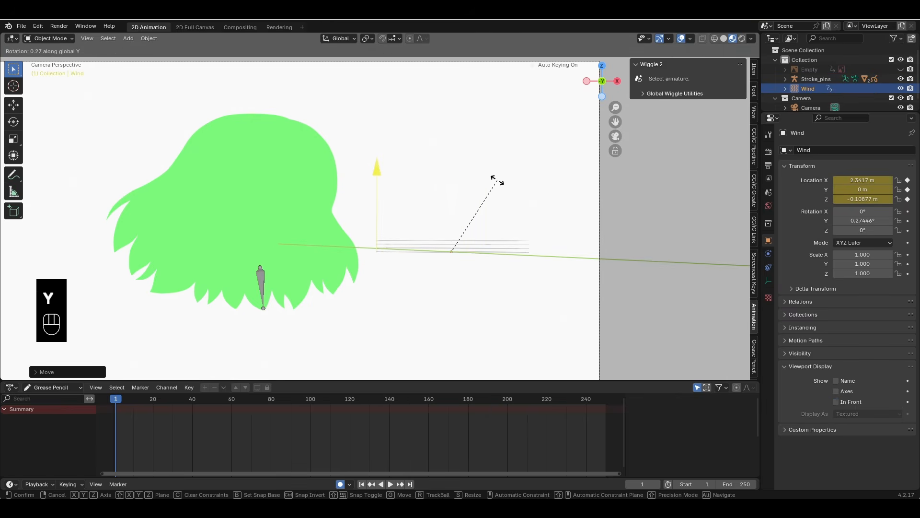
key(KP_Subtract)
key(KP_9)
key(KP_0)
key(KP_Enter)
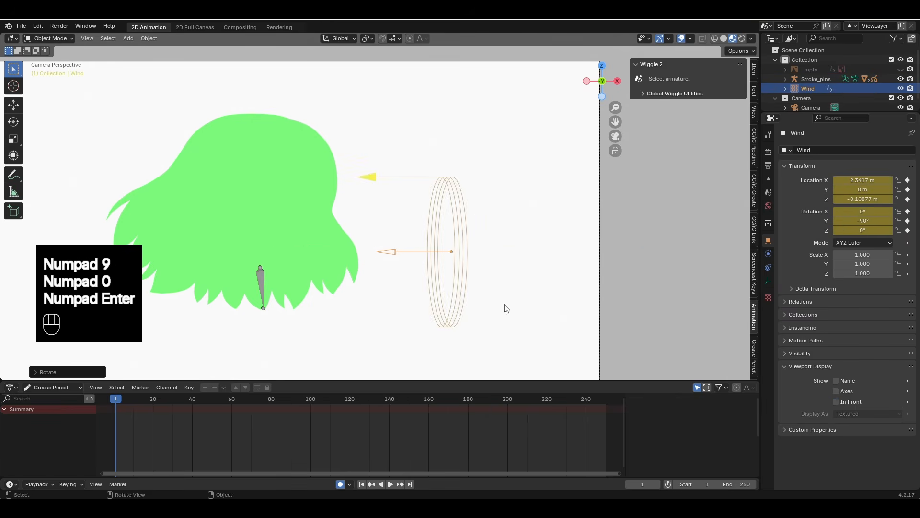
Show the wind's Strength curve in a Graph Editor area below the viewport and add a Noise modifier to it
click(908, 179)
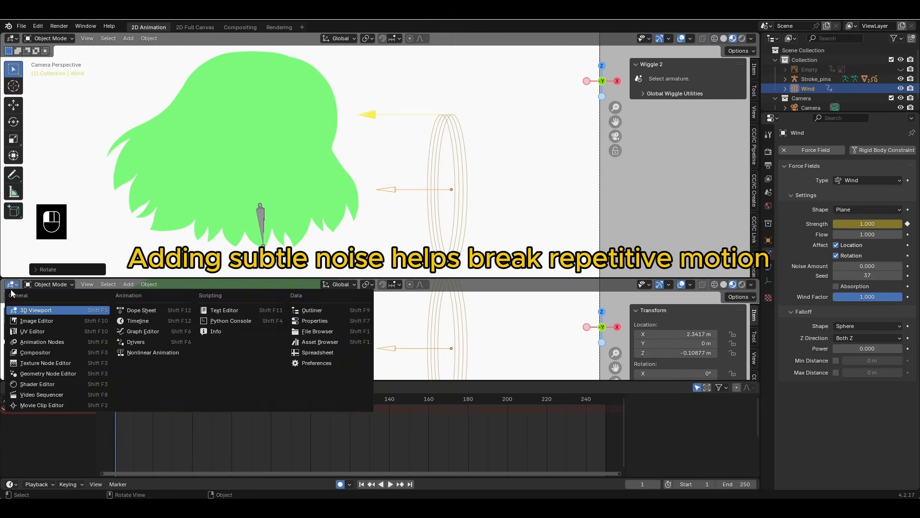
click(154, 334)
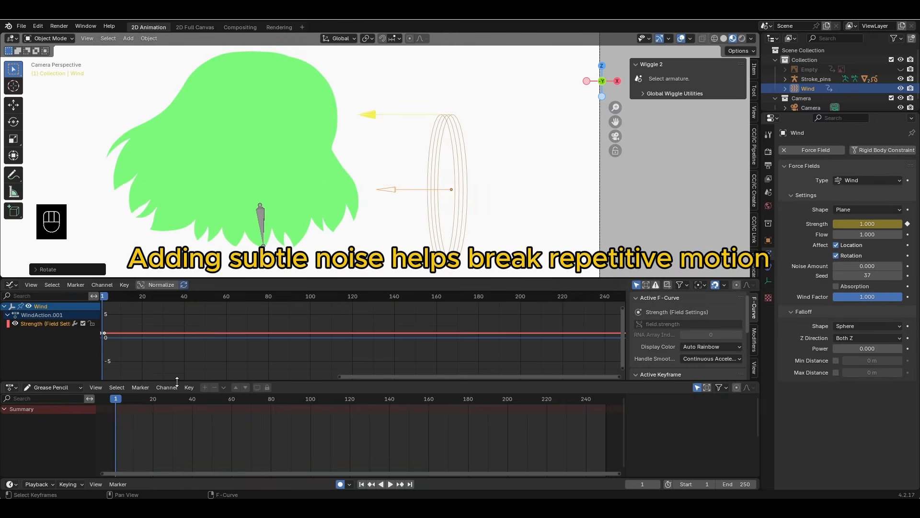
click(754, 340)
click(671, 299)
click(671, 352)
Set the wind's Noise modifier to a strength of 1000 and a scale of 25
click(709, 351)
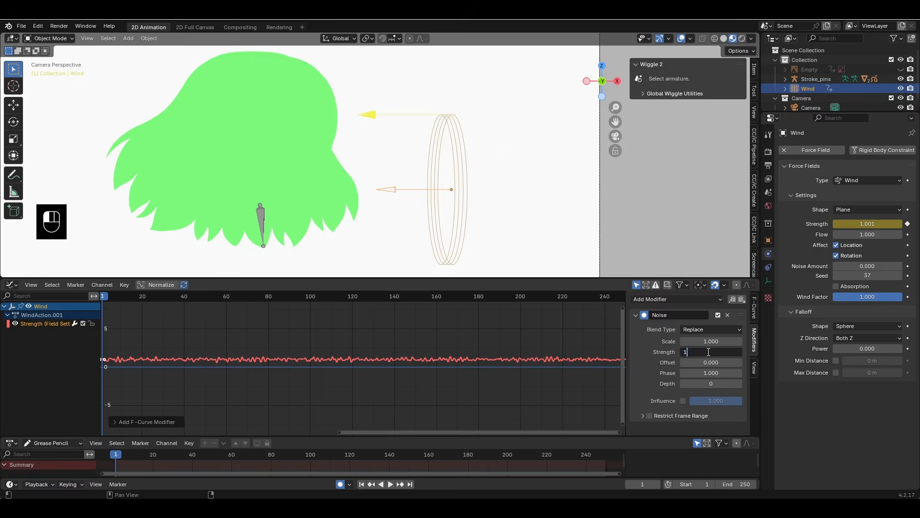
text(1000)
key(Return)
click(702, 341)
text(25)
key(Return)
scroll(392, 353, down, 14)
scroll(393, 354, down, 14)
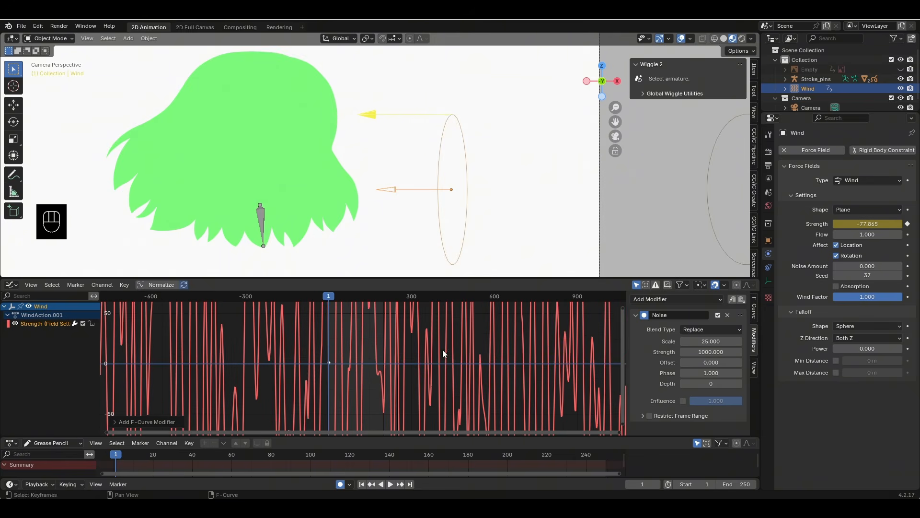
Set the animation's end frame to 120 and play it back
click(737, 484)
text(120)
key(Return)
scroll(405, 361, up, 20)
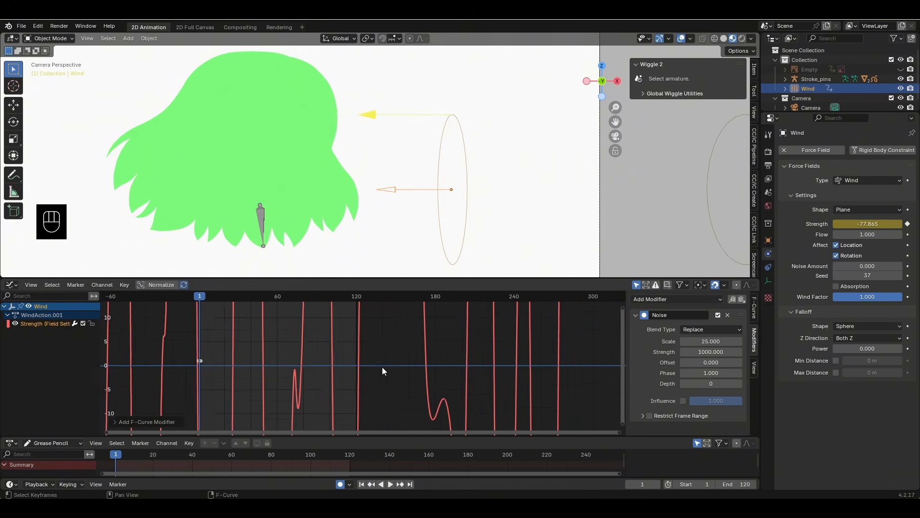
scroll(382, 369, down, 8)
scroll(508, 195, down, 5)
click(391, 484)
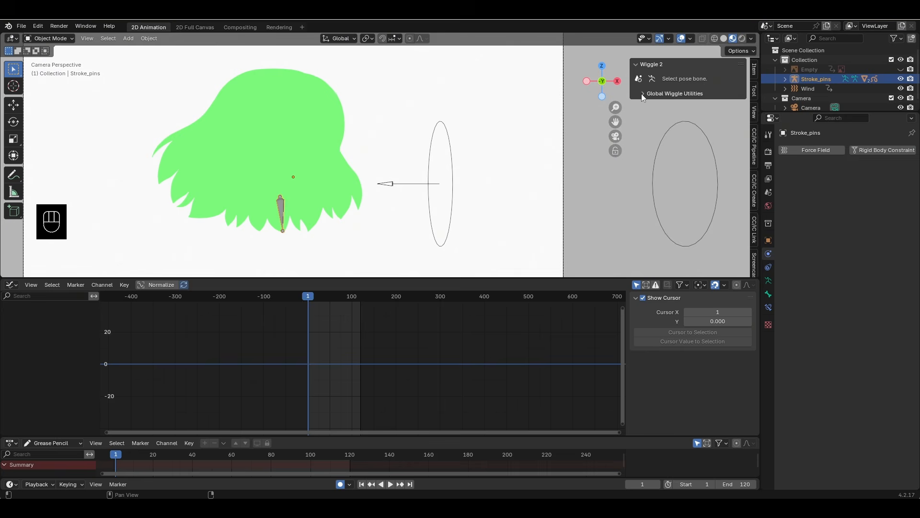
In Pose Mode, enable Wiggle 2 on the pin bone's tail, assign Wind as its wind object, and play the animation
click(642, 94)
click(50, 39)
click(52, 71)
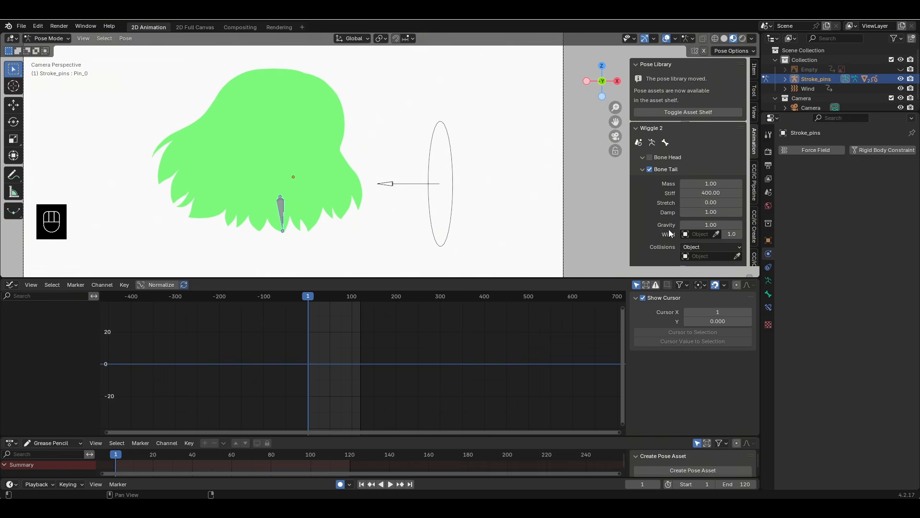
click(716, 233)
click(429, 180)
click(392, 484)
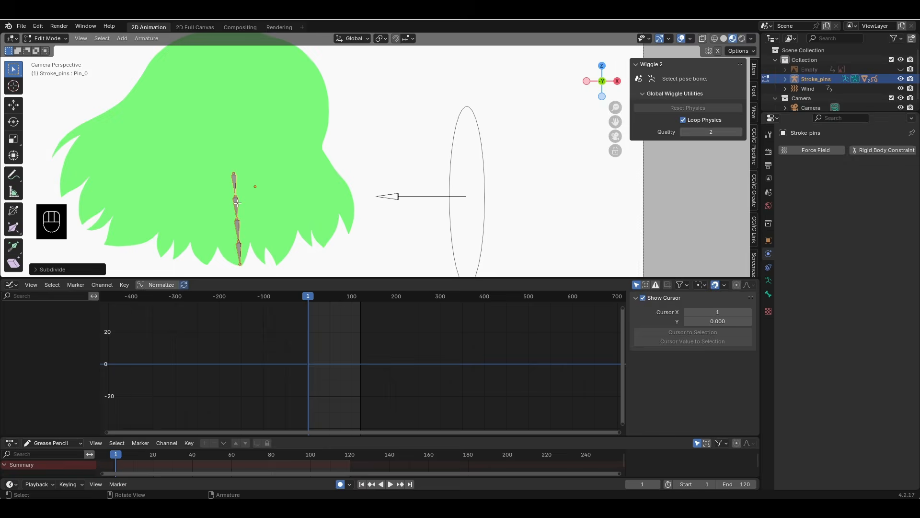
Move the inner joints of the subdivided centre bone chain slightly so its upper bones line up vertically within the hair lock
click(237, 238)
key(g)
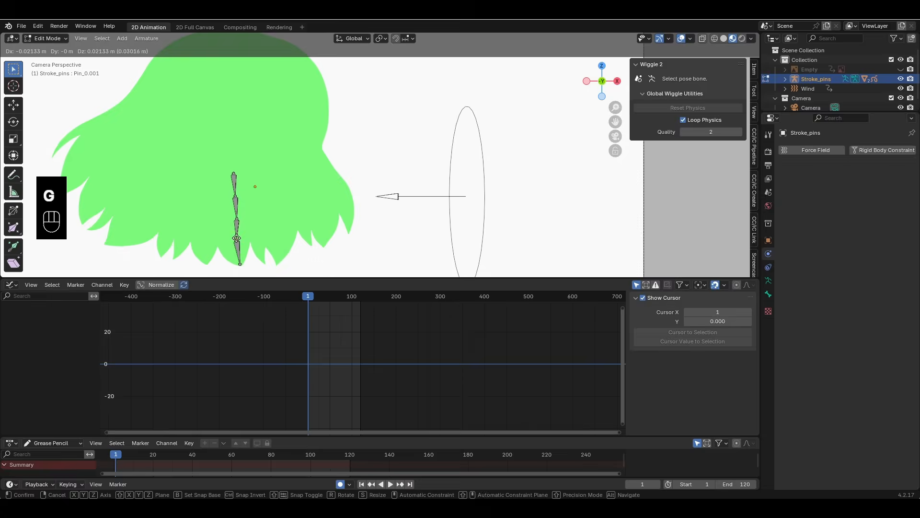
click(235, 217)
click(232, 196)
key(g)
click(234, 196)
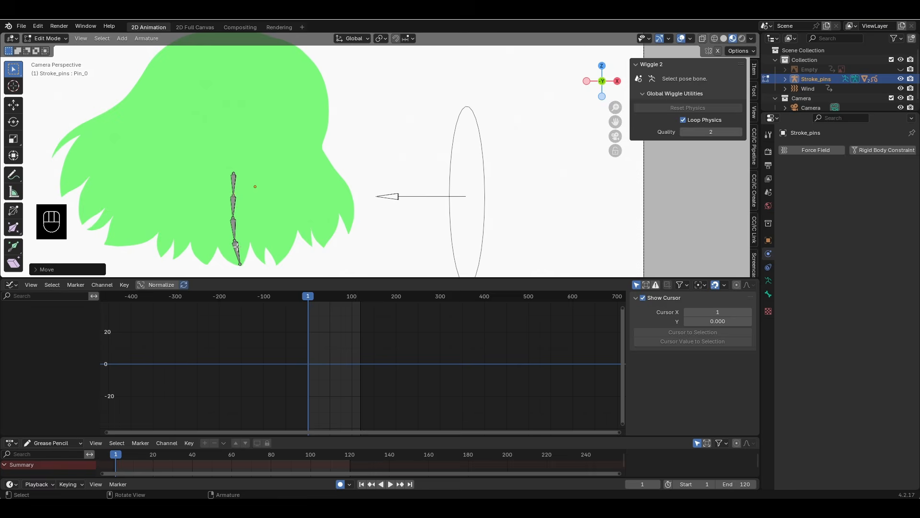
click(235, 241)
key(g)
click(234, 243)
click(233, 218)
key(g)
click(233, 219)
Copy the root bone's Wiggle 2 settings to all bones of the centre chain in Pose Mode and play the animation
key(ctrl+Tab)
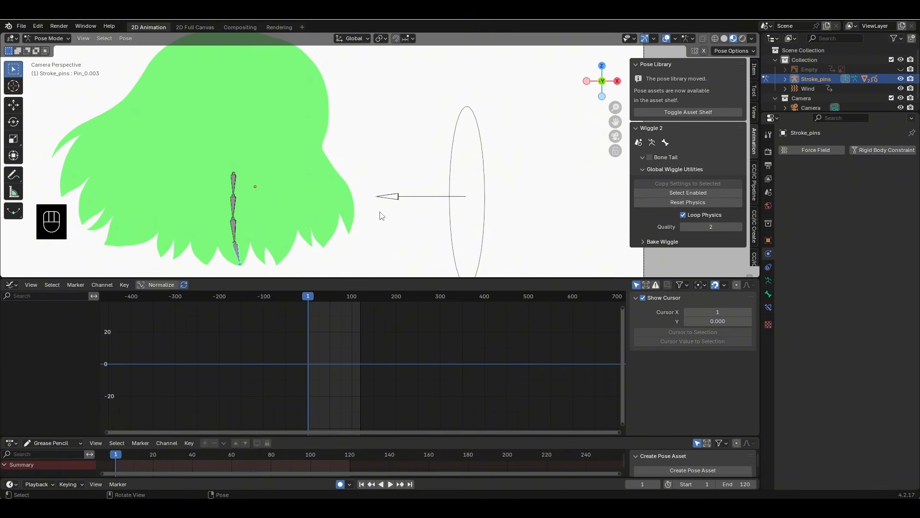
shift+click(235, 208)
scroll(680, 199, down, 4)
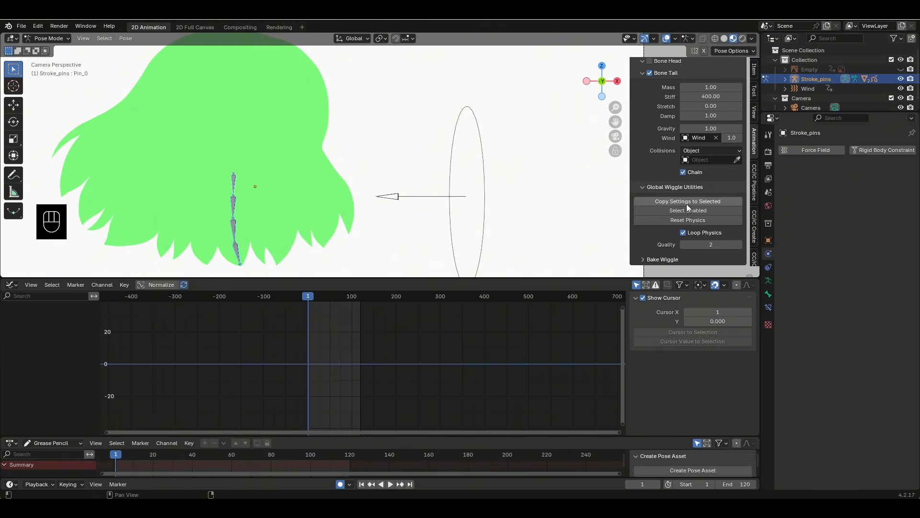
click(692, 203)
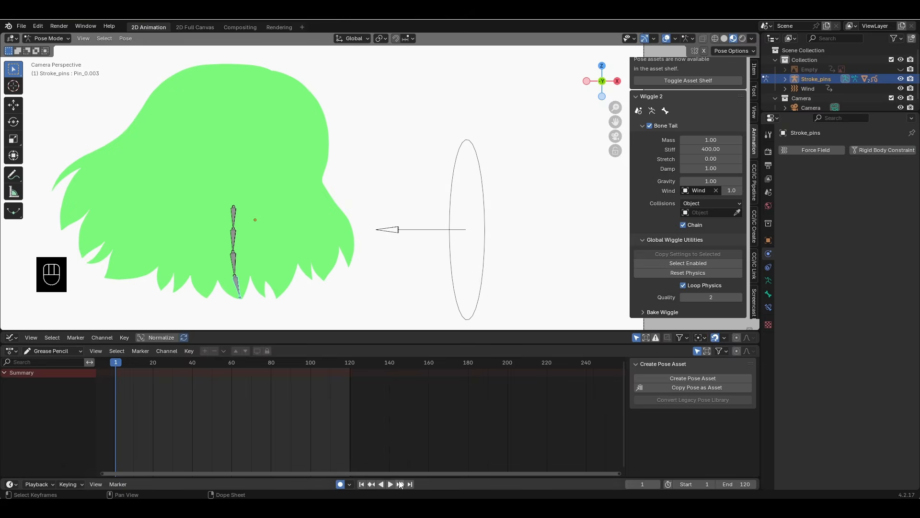
click(391, 484)
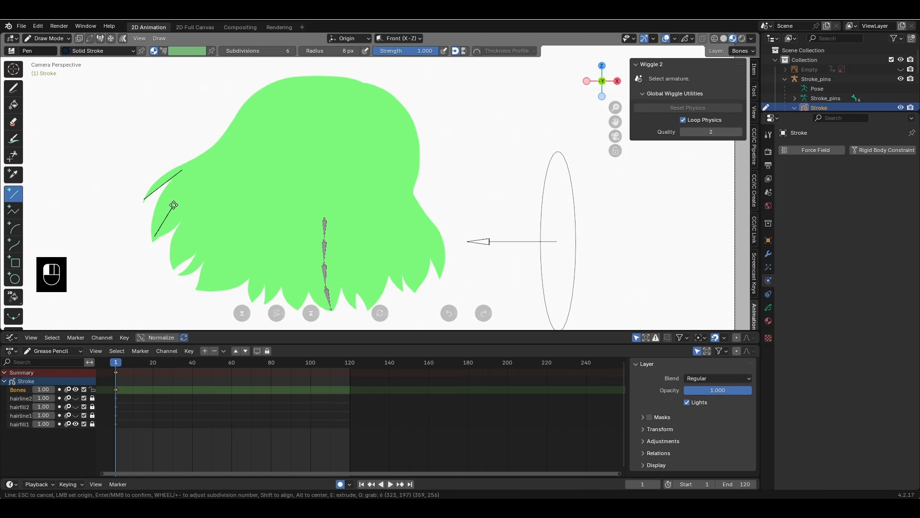
Draw straight hint strokes on the Bones layer along the remaining hair locks, from each tip up into the hair
drag(267, 298, 276, 262)
scroll(276, 262, down, 1)
shift+middle_drag(276, 262, 273, 221)
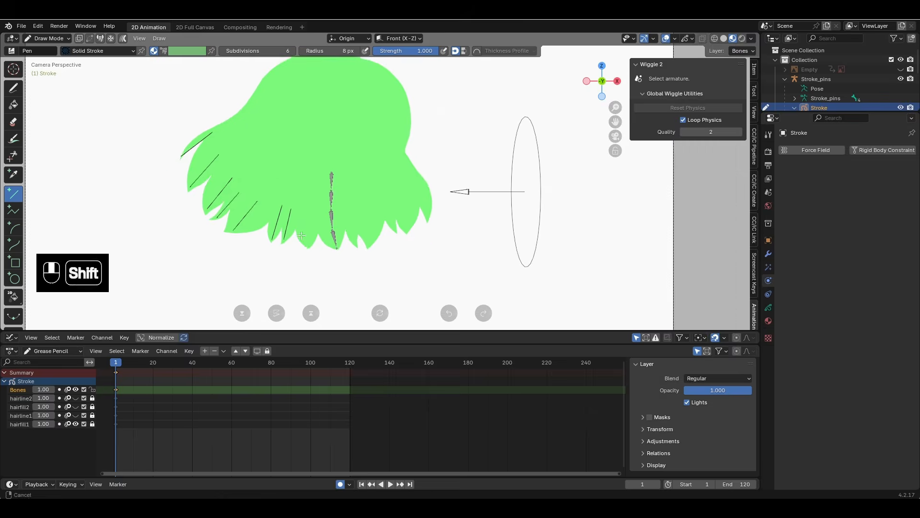
scroll(269, 240, up, 3)
drag(255, 287, 258, 230)
Generate pins from the hint strokes in Weight Paint mode and hide the Bones layer
click(754, 267)
click(47, 38)
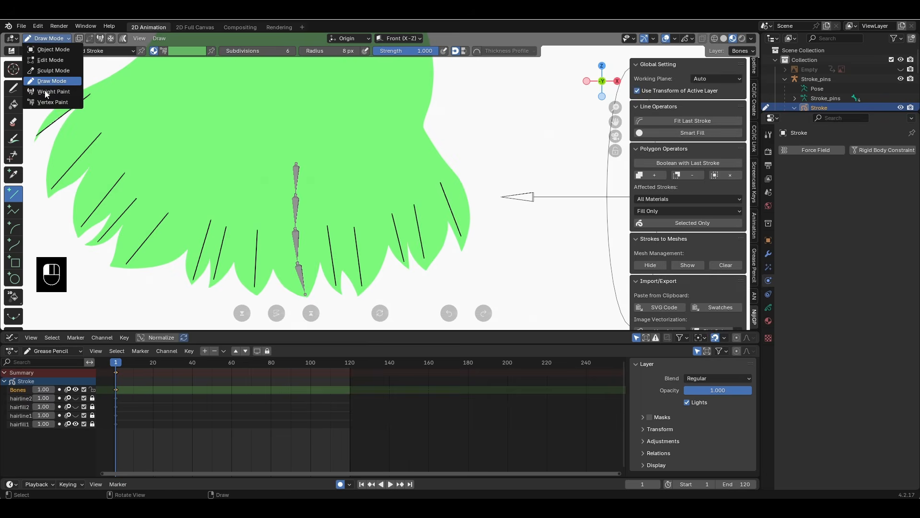
click(45, 93)
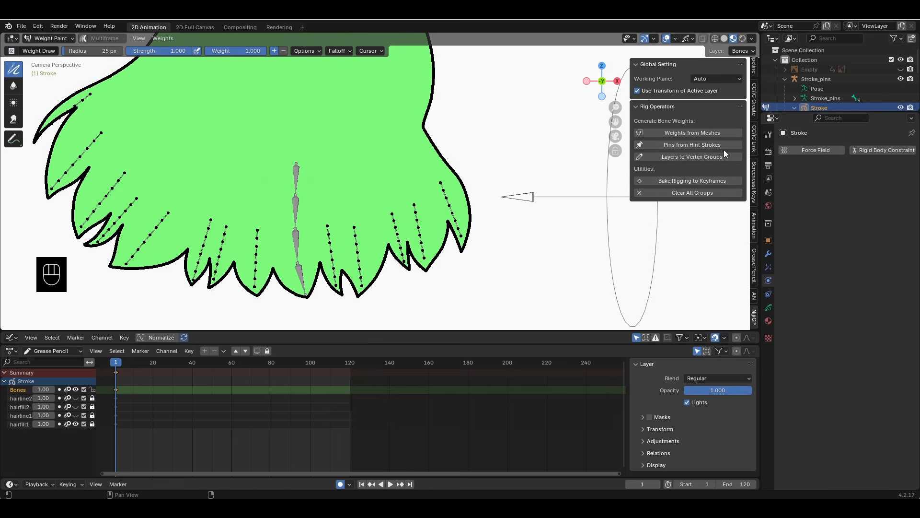
click(699, 145)
click(678, 346)
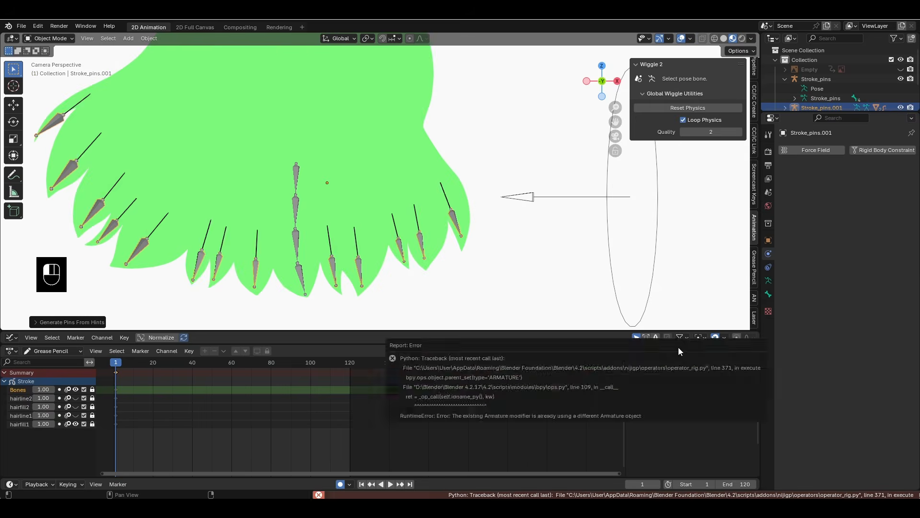
click(76, 390)
In Edit Mode, lengthen the new pin bones by moving their upper ends into the hair and their lower ends onto the lock tips
shift+middle_drag(249, 135, 415, 146)
key(Tab)
click(238, 127)
key(g)
click(315, 75)
click(207, 144)
key(g)
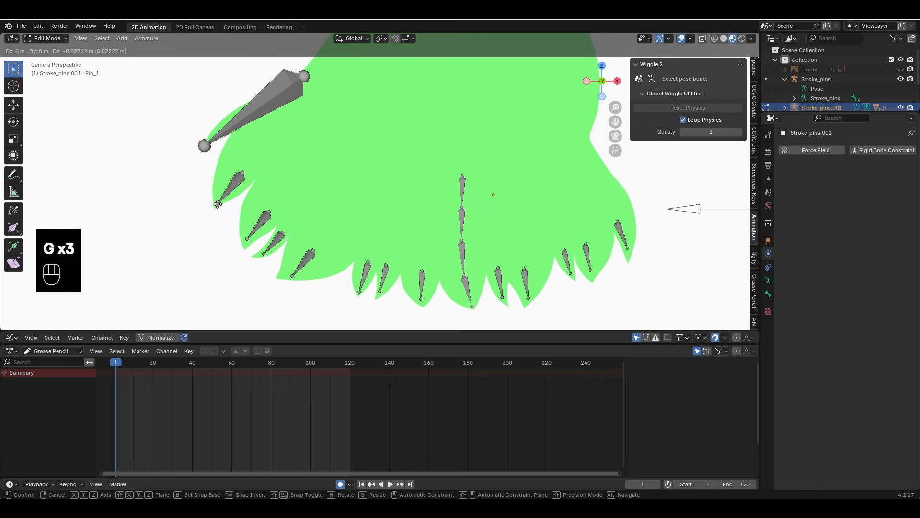
click(215, 205)
click(242, 173)
key(g)
click(311, 102)
click(269, 212)
key(g)
click(326, 134)
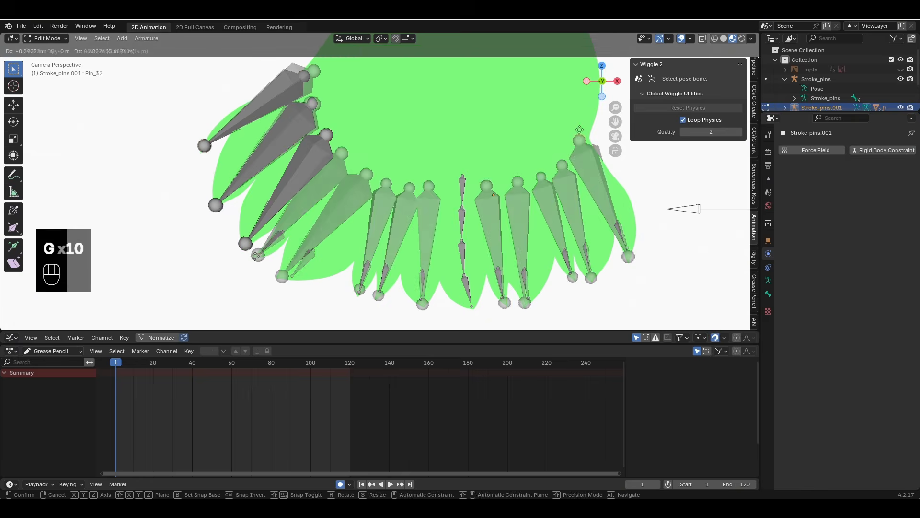
Select all the lengthened pin bones and subdivide them twice into four-bone chains
key(a)
right_click(431, 176)
click(431, 177)
right_click(431, 176)
click(432, 177)
Move the inner joints of the uppermost left bone chain to follow the curve of its hair lock
click(232, 127)
key(g)
click(229, 119)
click(259, 108)
key(g)
click(257, 101)
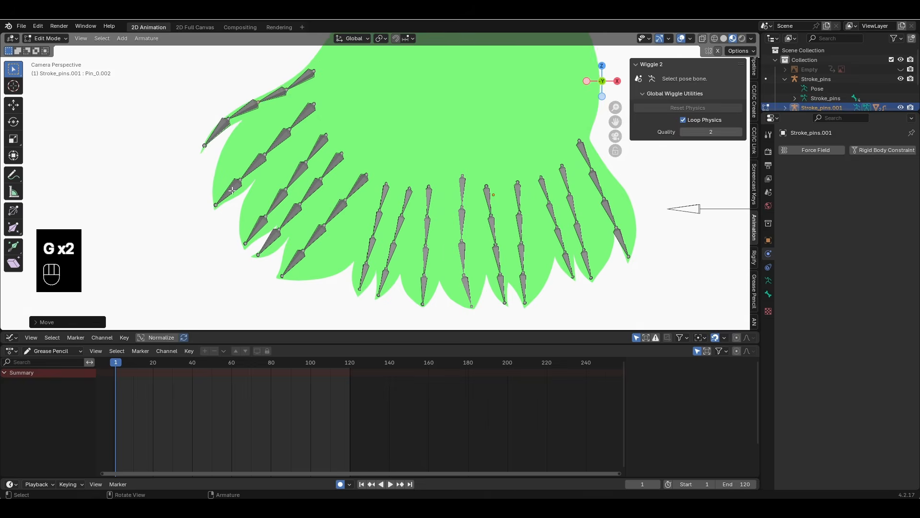
Reposition the inner joints of the second and third left bone chains to bend with their hair locks
click(240, 180)
key(g)
click(290, 128)
key(g)
click(285, 122)
click(306, 163)
key(g)
click(301, 155)
key(g)
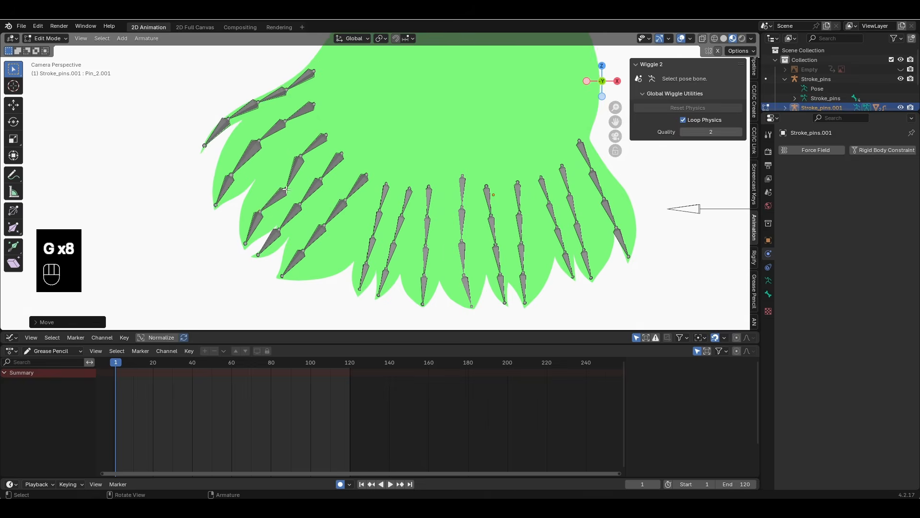
Enable Wiggle 2 tail physics on all bones of the new armature and assign Wind as their wind object
click(653, 169)
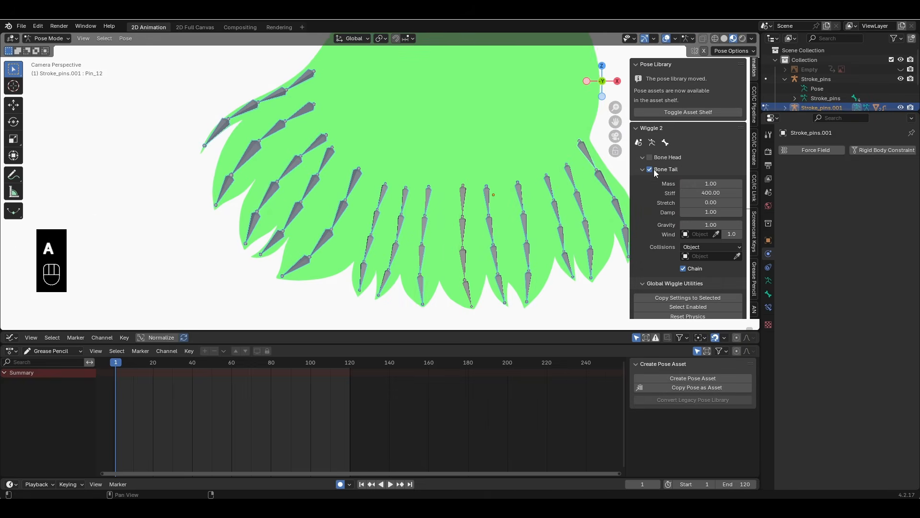
alt+click(701, 233)
alt+click(706, 246)
Join the new pin armature with the centre chain's armature in Object Mode and play the animation
key(ctrl+Tab)
scroll(498, 202, down, 1)
shift+middle_drag(467, 191, 393, 197)
click(381, 196)
click(381, 196)
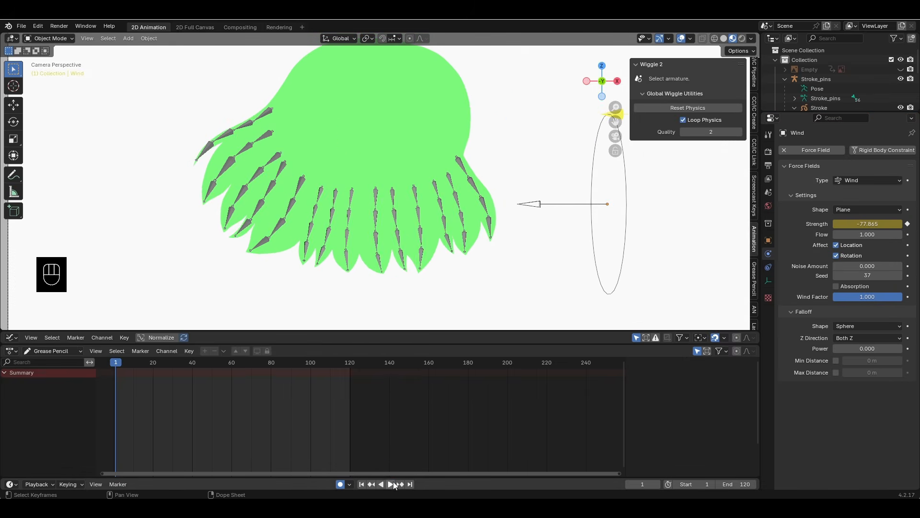
click(392, 484)
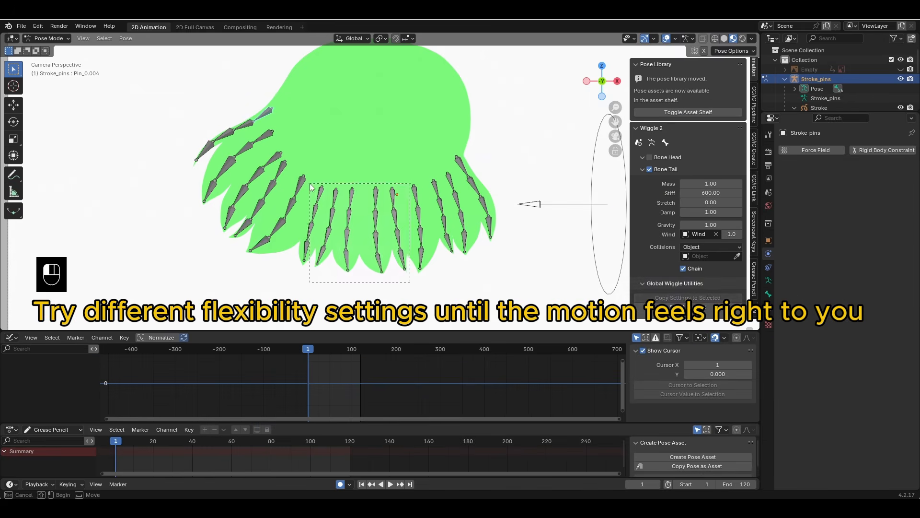
Set the Wiggle 2 stiffness of the bone chains along the hair's lower middle to 800
drag(310, 184, 309, 184)
alt+click(710, 193)
text(600)
click(372, 198)
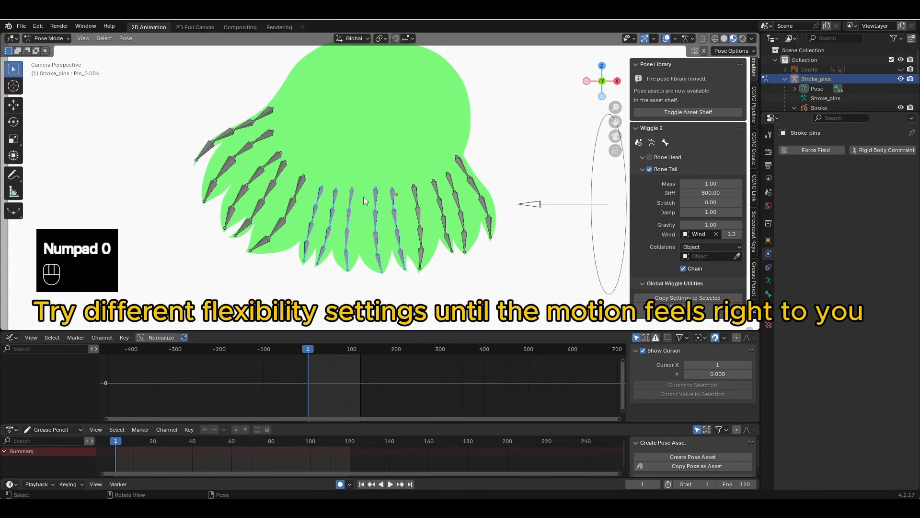
click(372, 198)
Set the Wiggle 2 stiffness of the two uppermost left bone chains to 800
click(262, 136)
shift+drag(271, 108, 195, 159)
alt+click(710, 192)
text(800)
key(Return)
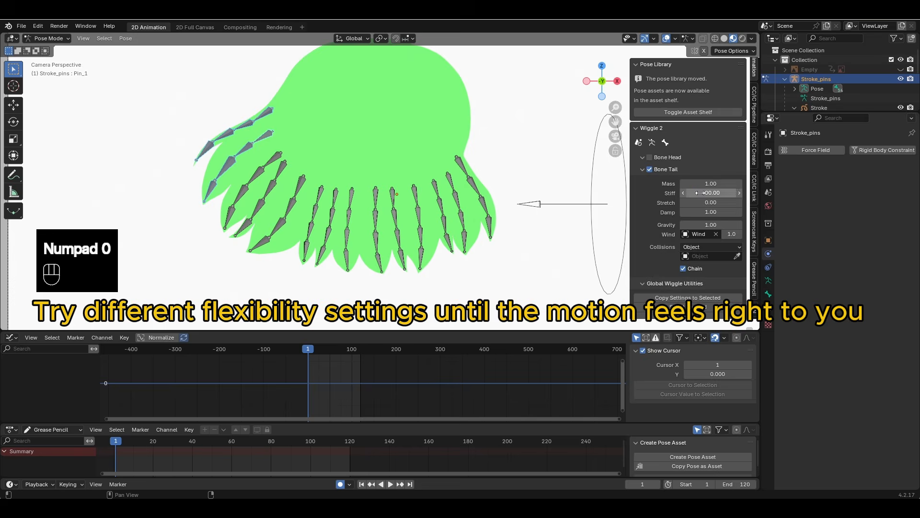
Adjust the Wiggle 2 stiffness of the next bone chains on the hair's left side and play the animation
click(271, 162)
shift+drag(303, 161, 231, 248)
key(KP_0)
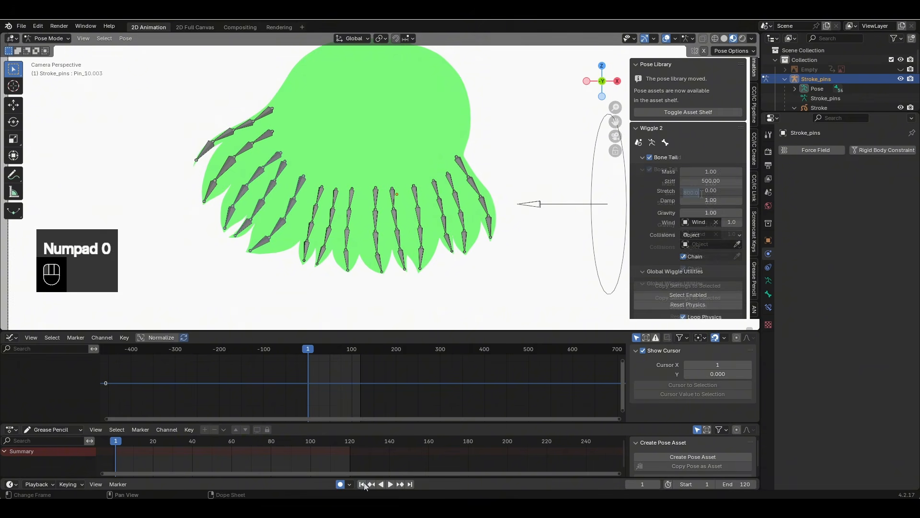
click(390, 485)
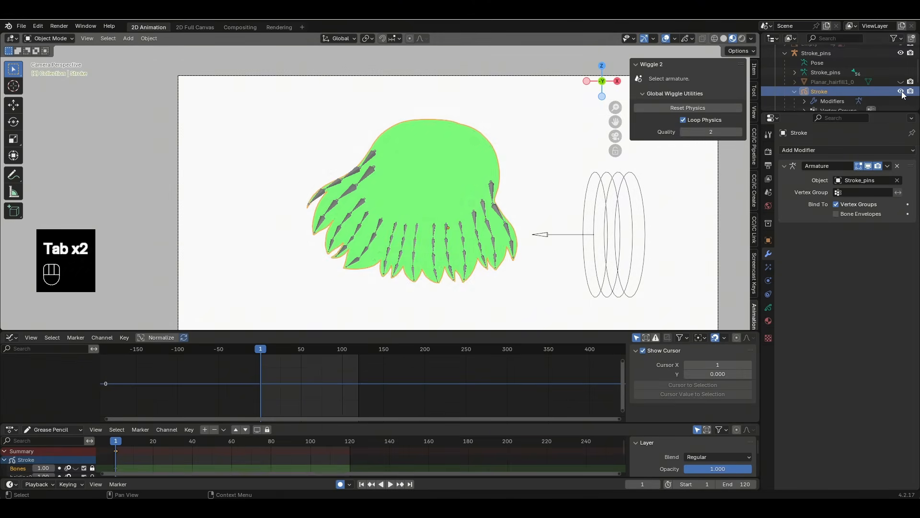
Hide the Stroke Grease Pencil object and show the Planar_hairfill1_0 mesh
click(898, 92)
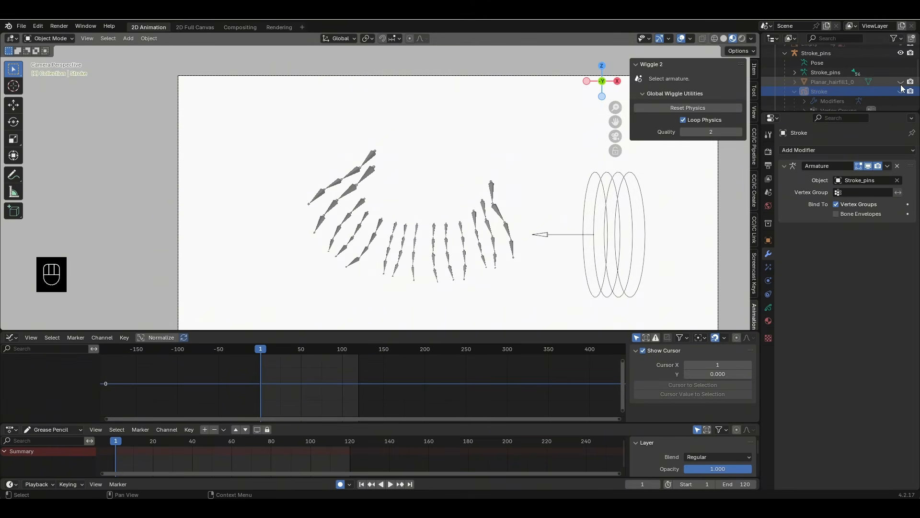
scroll(901, 88, down, 2)
click(902, 72)
Parent the Planar_hairfill1_0 mesh to the Stroke_pins armature with automatic weights
click(480, 149)
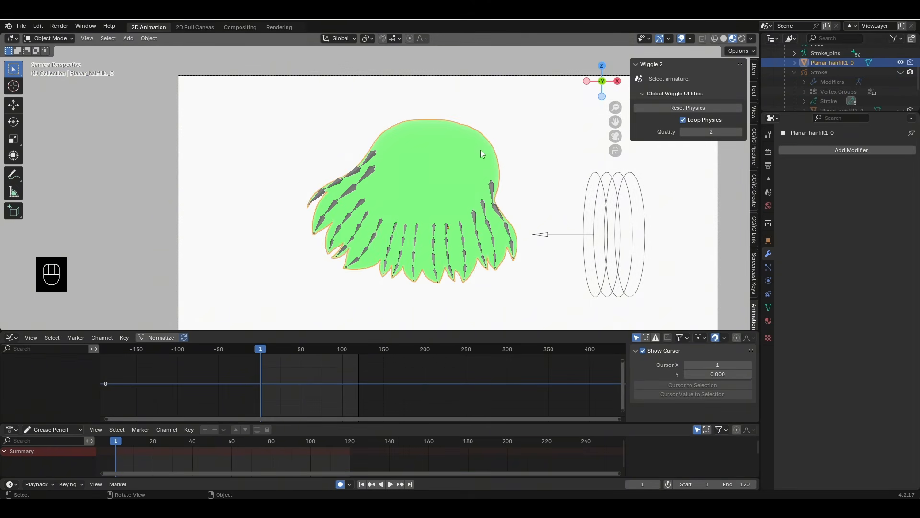
shift+click(493, 193)
key(ctrl+p)
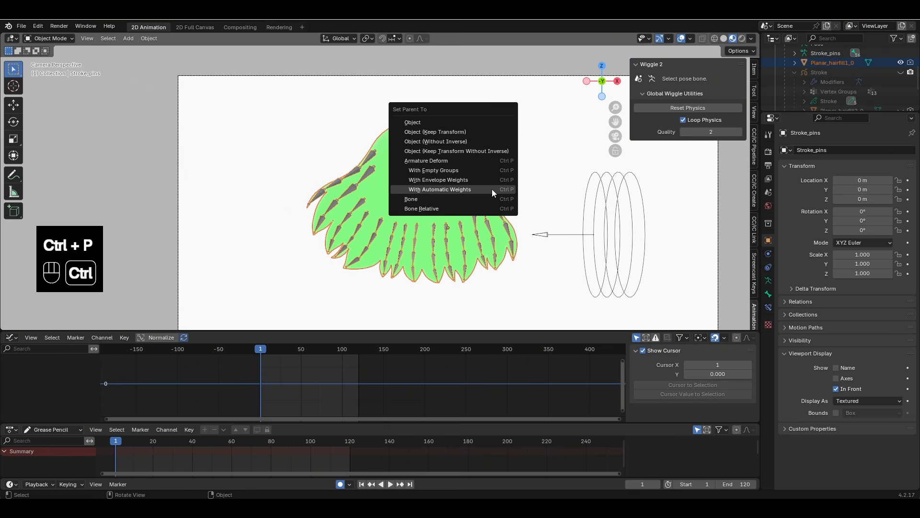
click(492, 189)
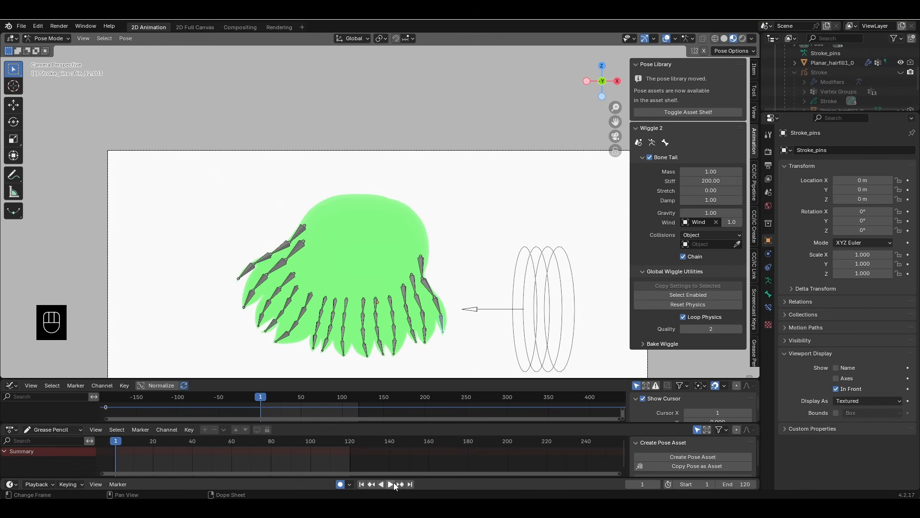
Play the animation and inspect the deforming hair mesh in Wireframe and Solid shading
click(393, 484)
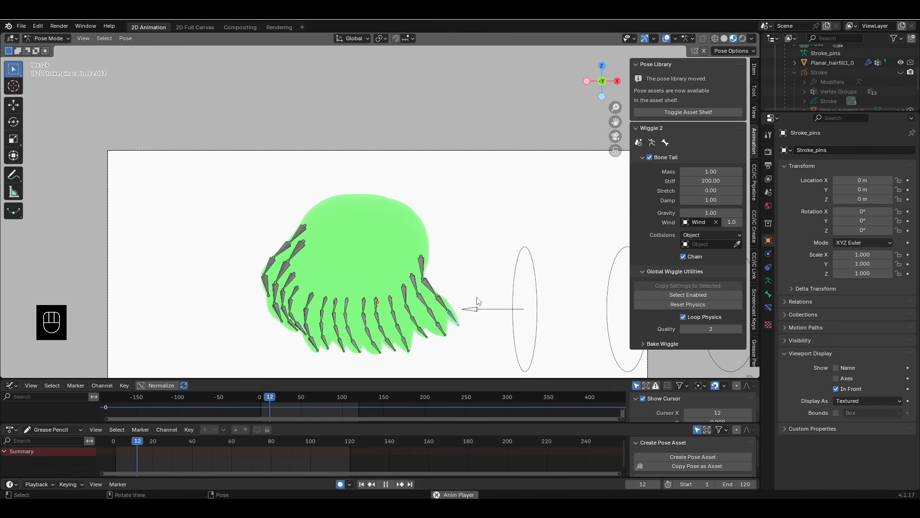
shift+middle_drag(475, 307, 468, 250)
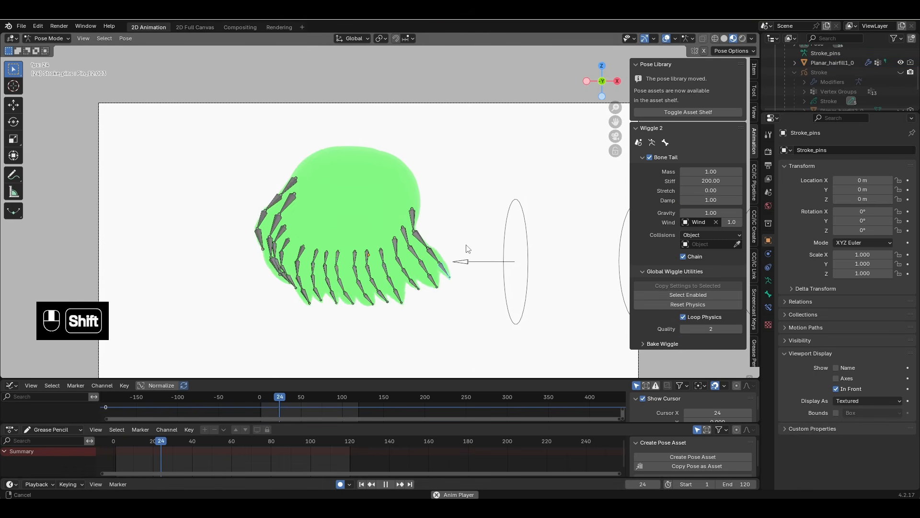
click(725, 39)
click(713, 39)
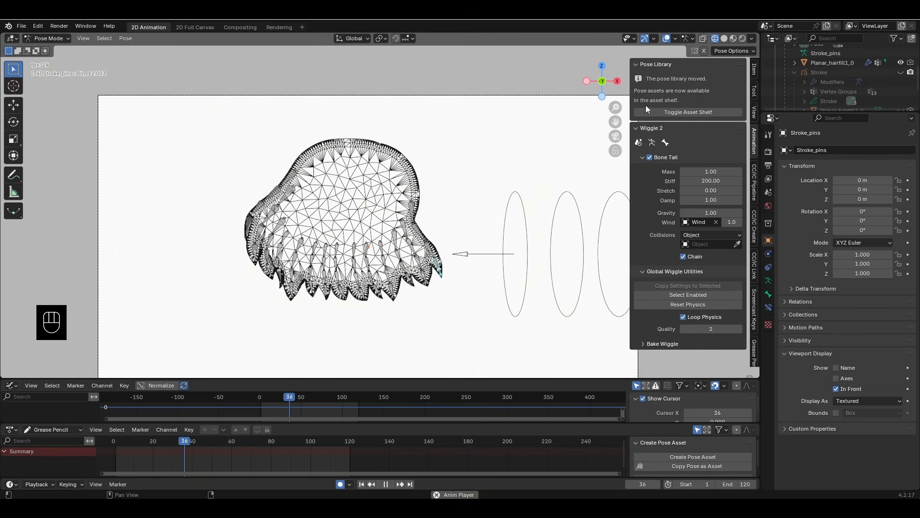
click(724, 39)
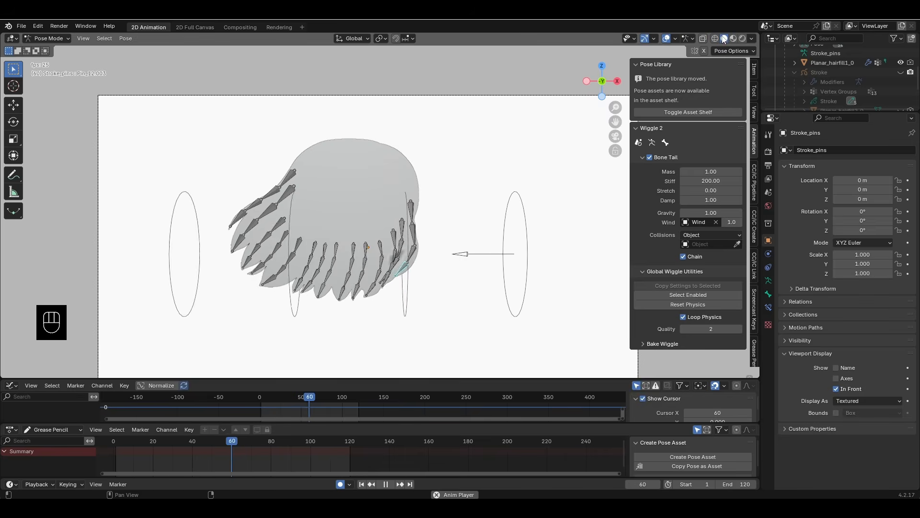
Watch the playback with overlays off and on again, and check the Wiggle 2 settings of the right-most chain's bones
click(667, 38)
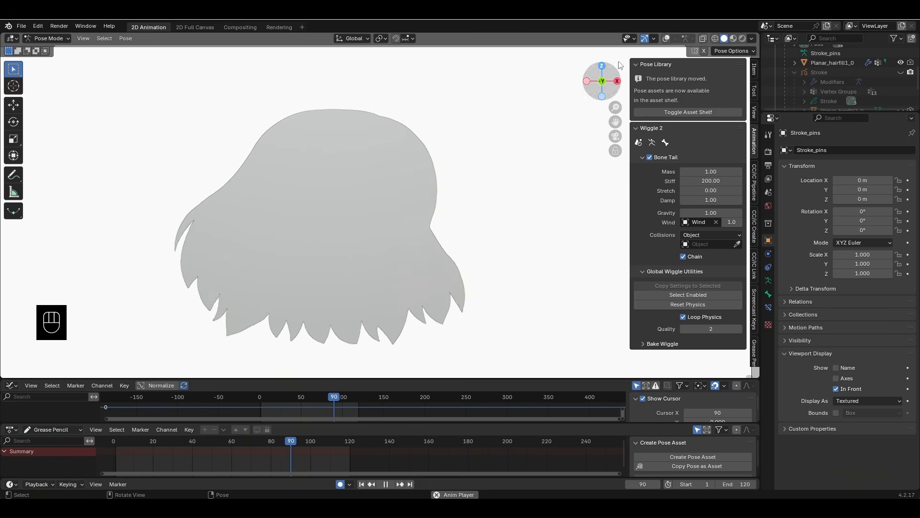
click(666, 38)
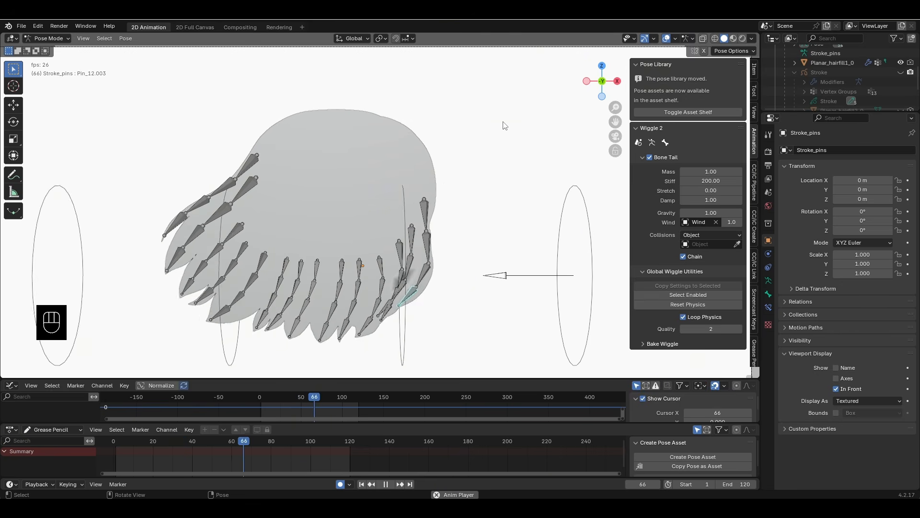
click(431, 220)
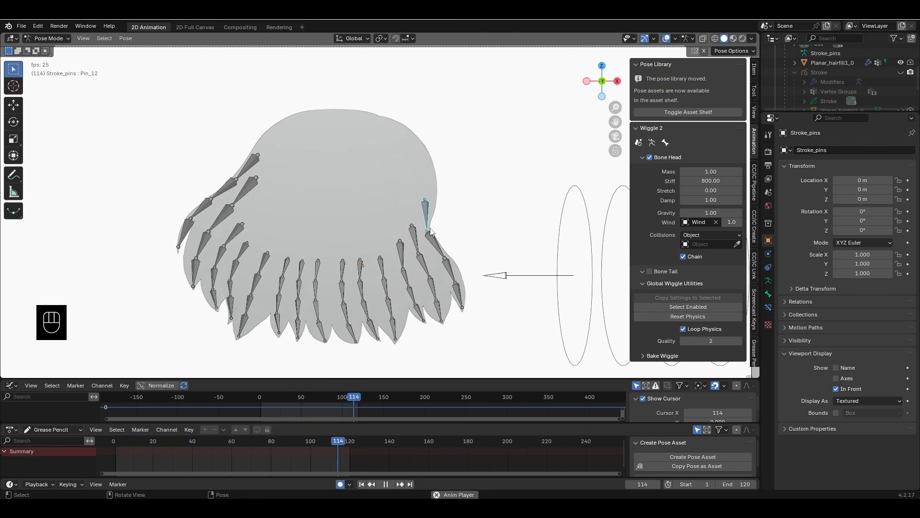
click(438, 241)
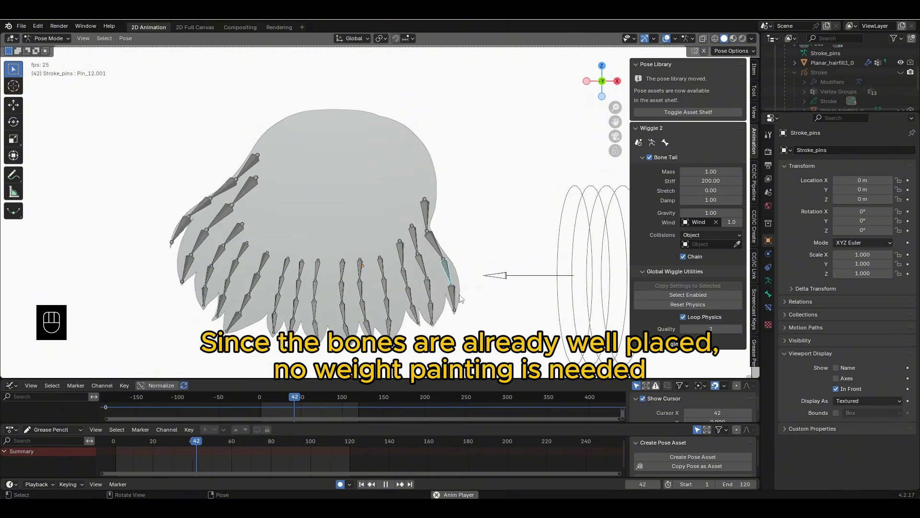
Add a Line Art modifier to the Stroke object with Source Type Object and Planar_hairfill1_0 as the object
click(422, 235)
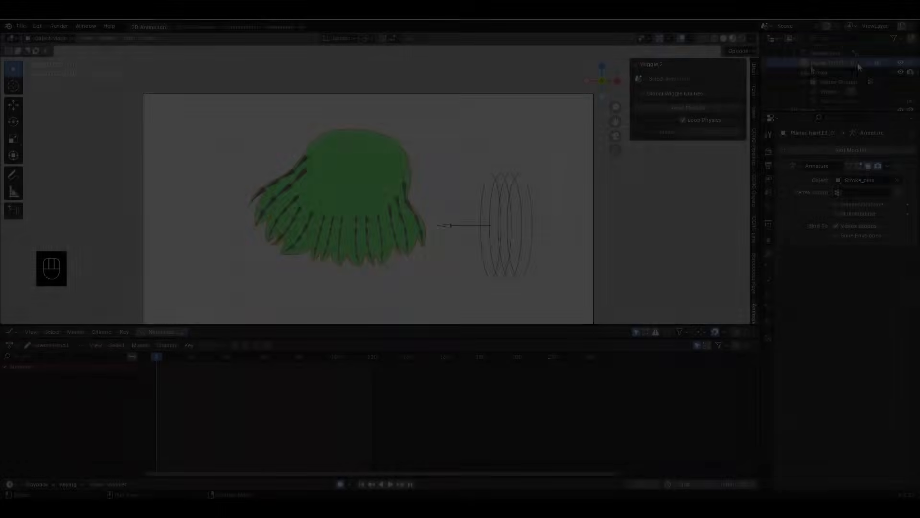
click(875, 71)
click(827, 150)
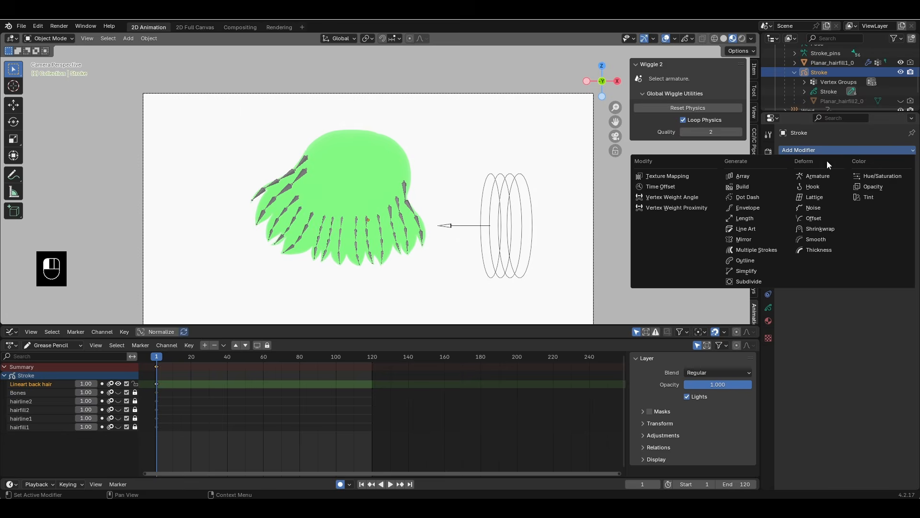
click(748, 228)
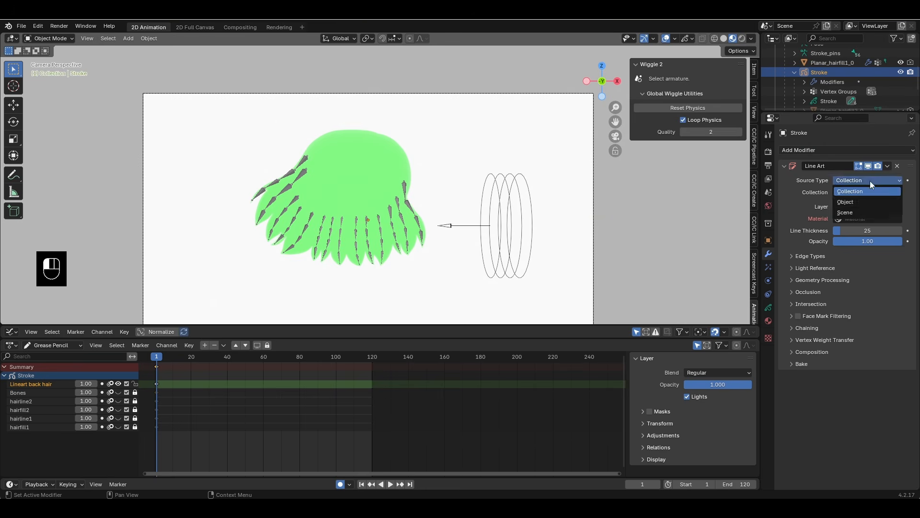
click(867, 202)
click(896, 192)
click(394, 155)
Assign the Lineart back hair layer and Solid Stroke material to the Line Art modifier, and set its line thickness to 8
click(863, 207)
click(844, 269)
click(856, 218)
click(851, 232)
click(867, 232)
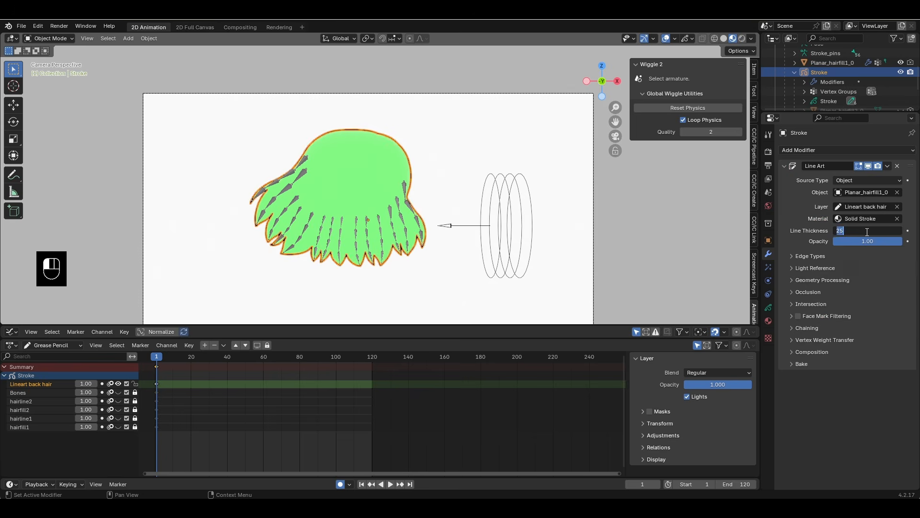
Limit the Line Art edge types to Silhouette only, excluding creases, intersections, material borders, edge marks and loose edges
click(800, 261)
click(867, 283)
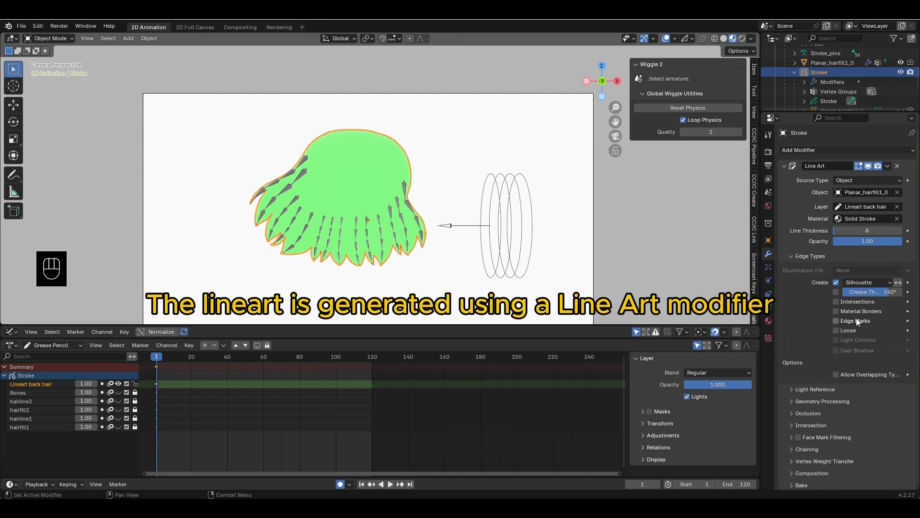
click(387, 288)
Hide the viewport overlays, play the animation to check the hair outline, and save the file
click(826, 72)
click(666, 38)
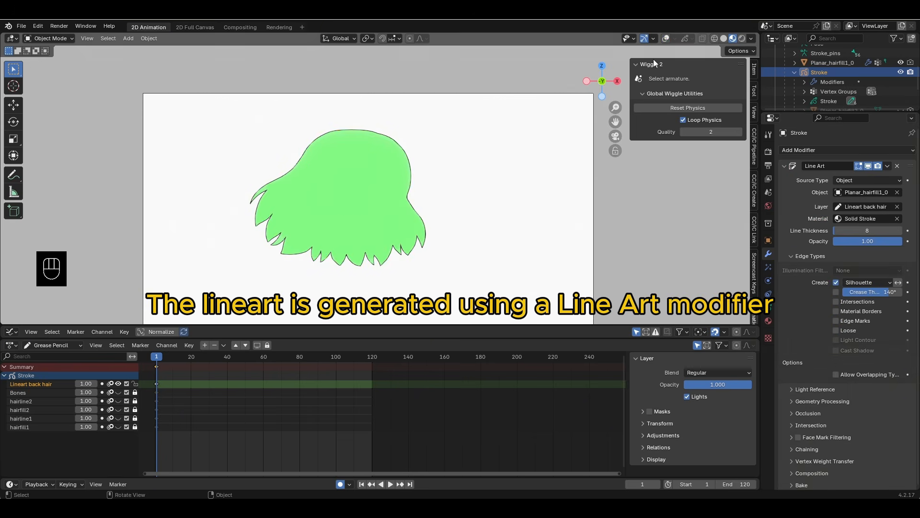
scroll(353, 265, up, 2)
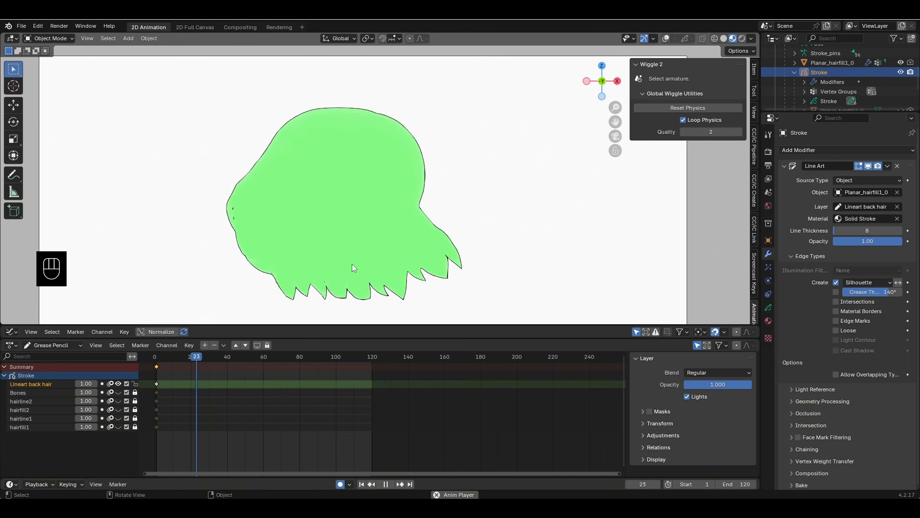
shift+middle_drag(337, 214, 373, 208)
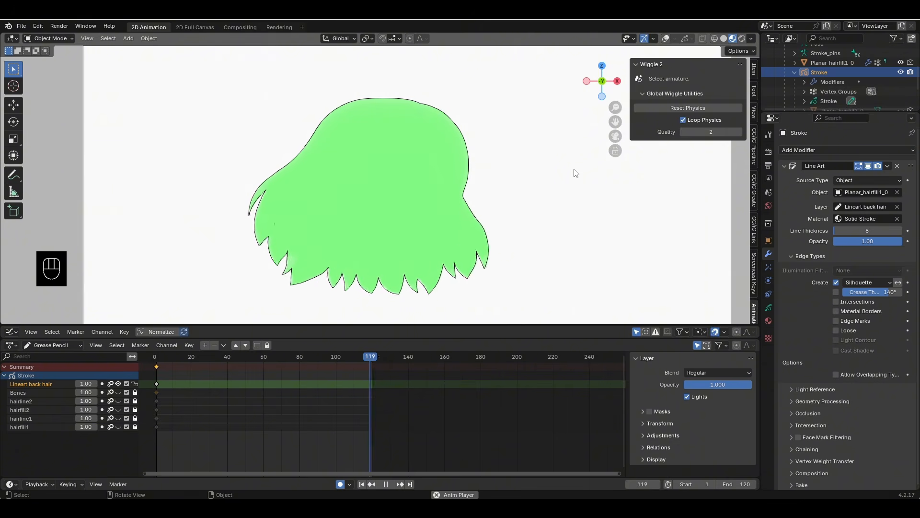
key(Escape)
key(ctrl+s)
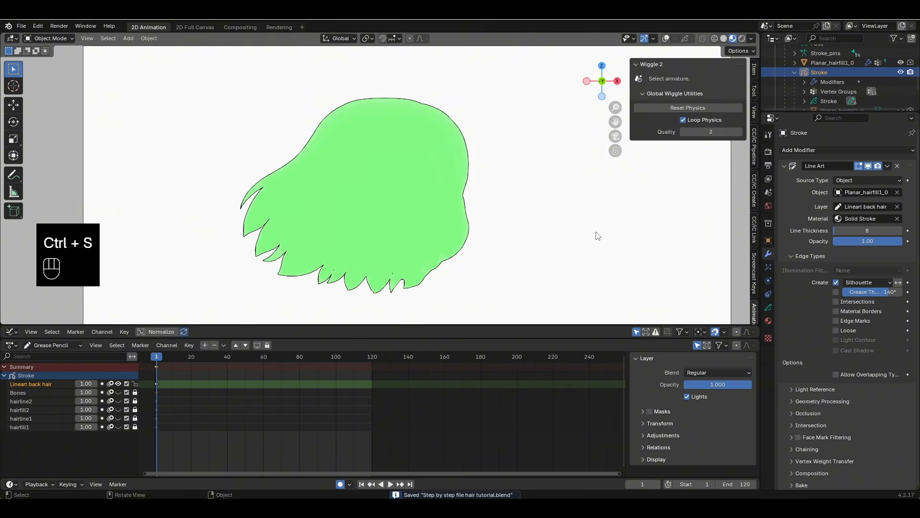
Show the viewport overlays again and bake the line art of the Stroke object
click(666, 38)
click(679, 235)
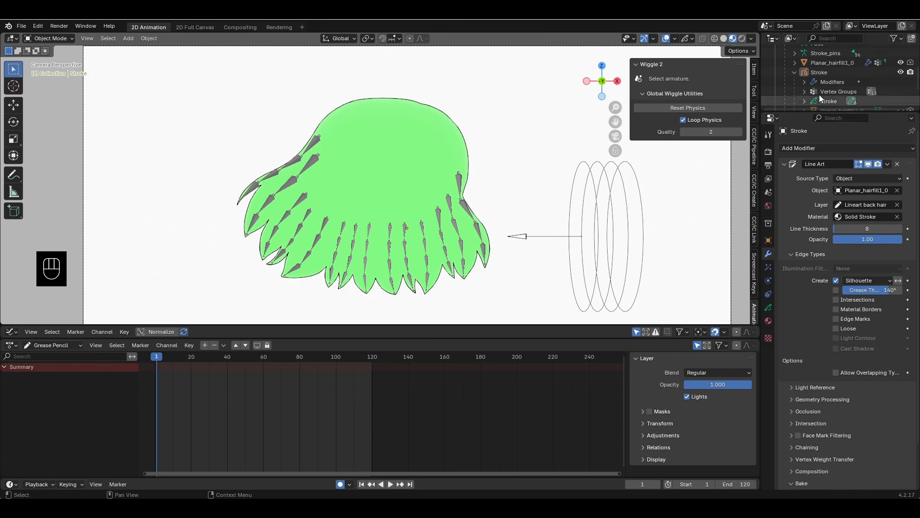
click(818, 72)
scroll(842, 448, down, 3)
click(863, 448)
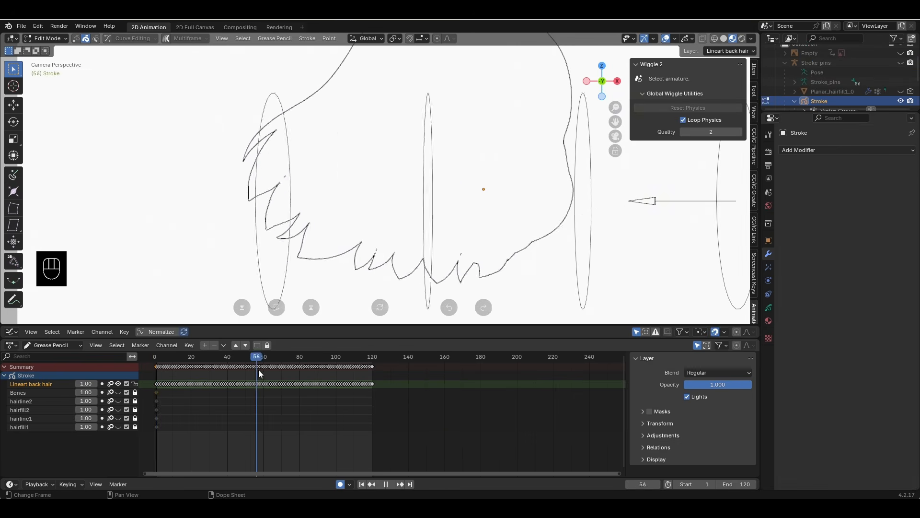
Delete the Lineart back hair keyframes between every third frame, keeping frame 1 and each third keyframe for animation on 3s
key(space)
scroll(287, 397, up, 6)
middle_drag(326, 415, 534, 424)
click(534, 423)
key(a)
scroll(389, 407, up, 3)
middle_drag(446, 413, 434, 413)
shift+click(173, 384)
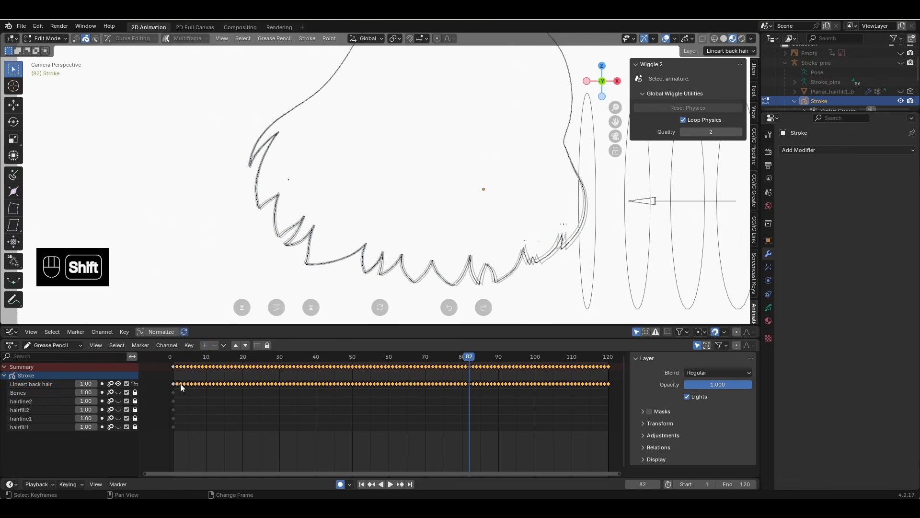
scroll(223, 385, up, 2)
middle_drag(223, 384, 305, 388)
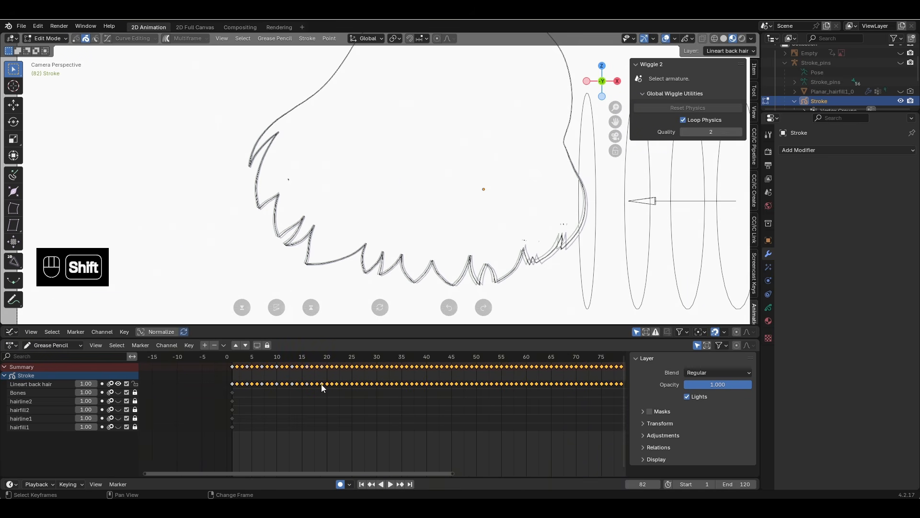
shift+click(367, 384)
middle_drag(423, 387, 357, 387)
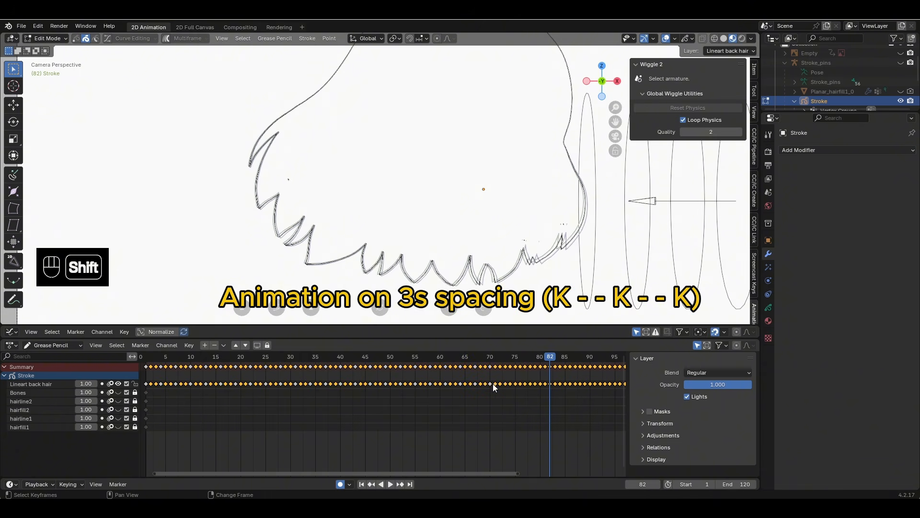
middle_drag(535, 386, 393, 389)
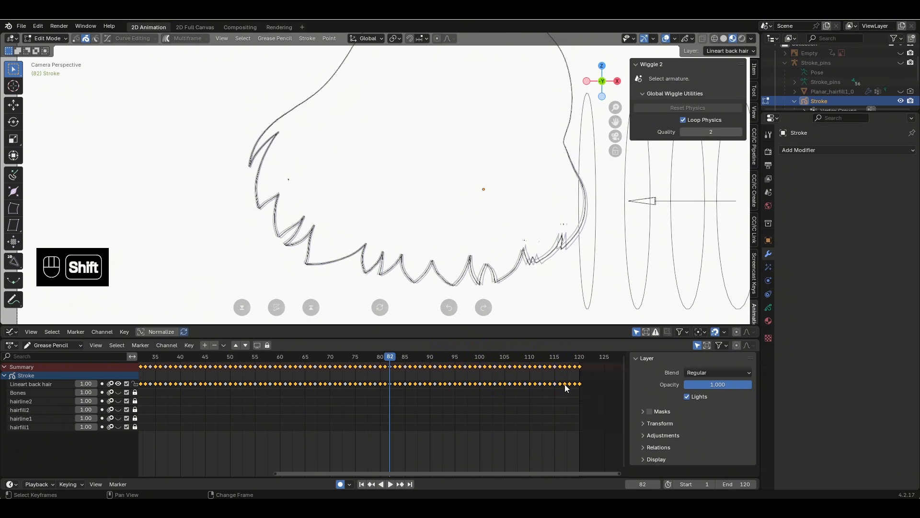
key(x)
click(528, 392)
scroll(466, 394, down, 5)
shift+middle_drag(336, 403, 482, 404)
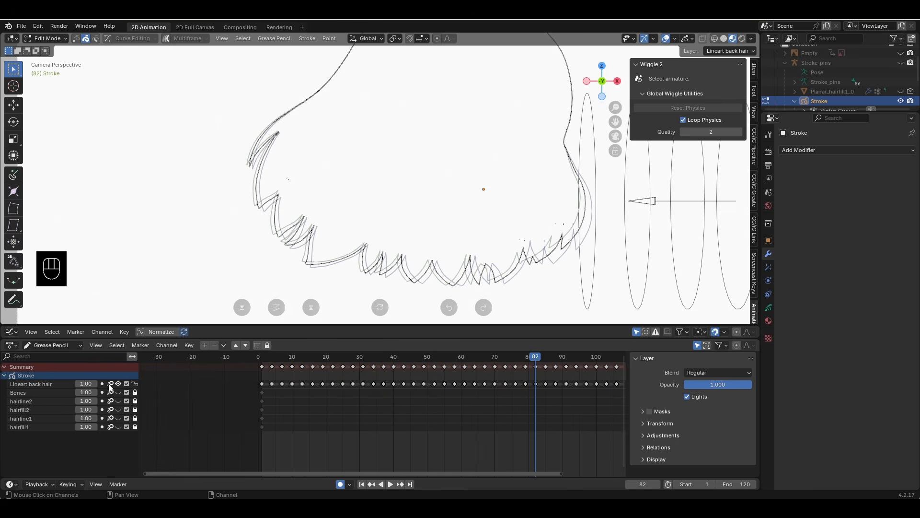
Turn off onion skinning for the Lineart back hair layer and play the animation from frame 1
click(263, 359)
key(space)
click(110, 383)
scroll(335, 182, down, 4)
shift+middle_drag(335, 182, 291, 227)
click(362, 484)
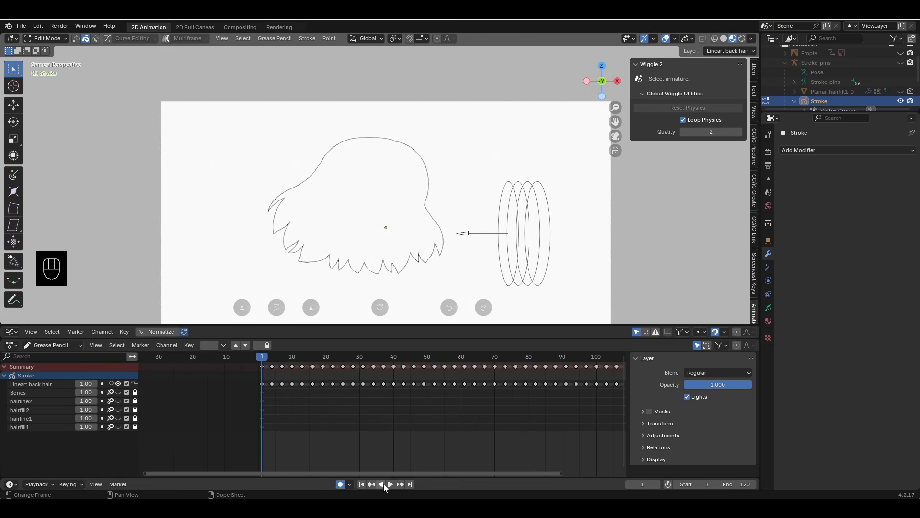
click(389, 485)
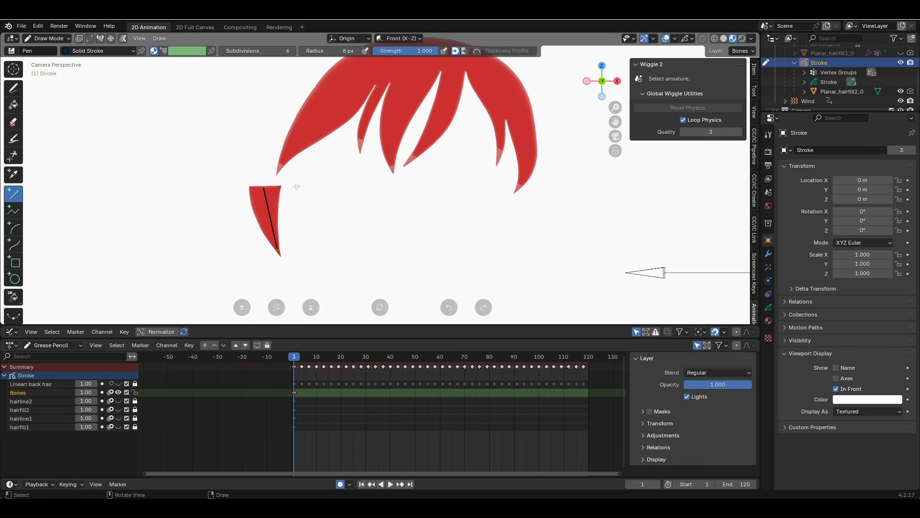
Draw straight hint strokes along the red front hair strands on the Bones layer and generate Stick-hint, Half Size pin bones from them
shift+middle_drag(296, 187, 241, 238)
drag(225, 215, 294, 139)
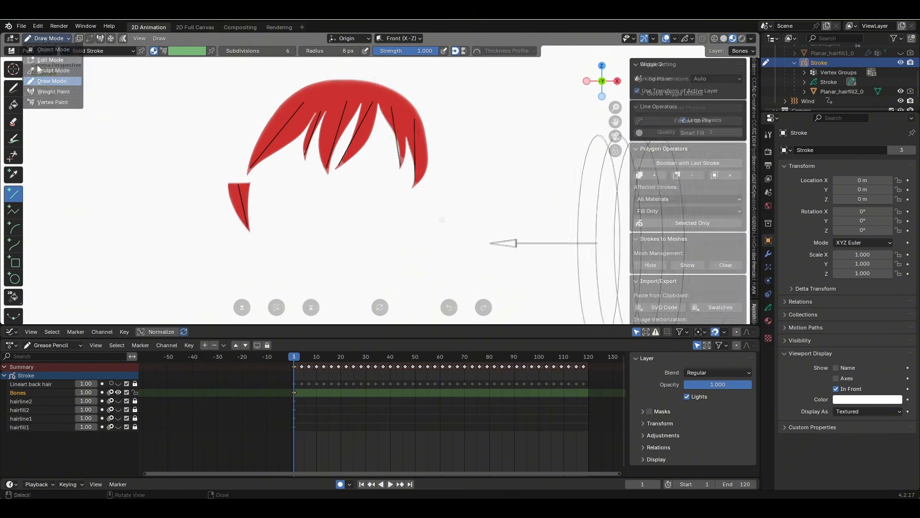
click(43, 90)
click(724, 145)
click(757, 165)
click(733, 219)
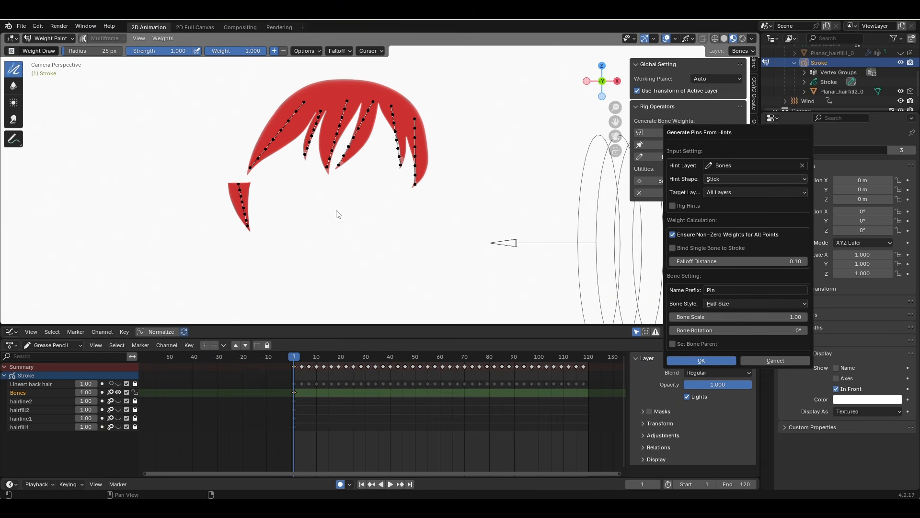
key(Return)
Extend the Stroke_pins.001 bones up along the red front hair strands and subdivide them into chains
click(250, 260)
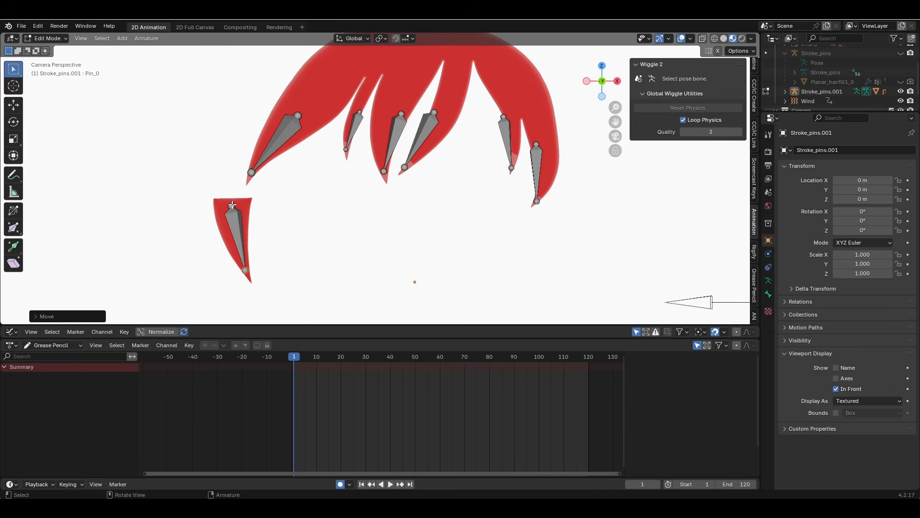
drag(298, 116, 345, 59)
click(347, 149)
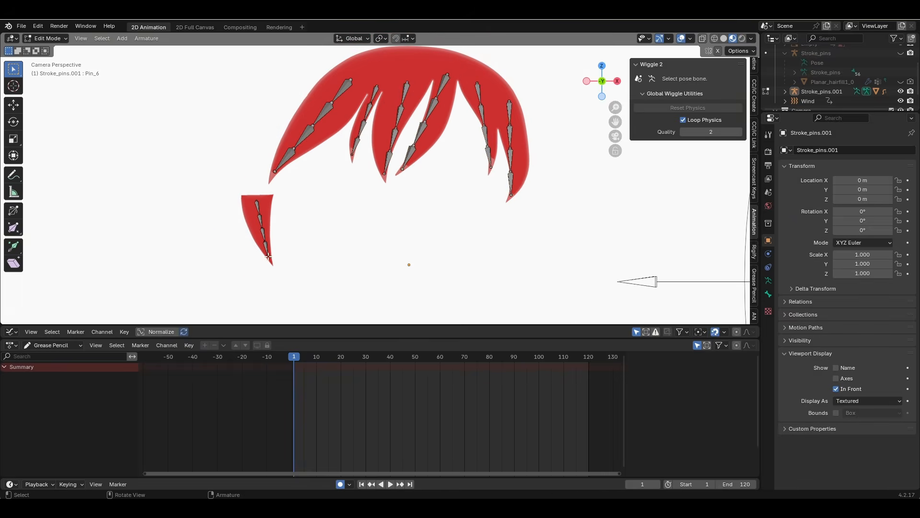
Reposition the bone joints of the small separate side strand to follow its curve
scroll(268, 256, up, 2)
shift+middle_drag(267, 257, 337, 253)
drag(337, 253, 329, 231)
drag(319, 173, 321, 169)
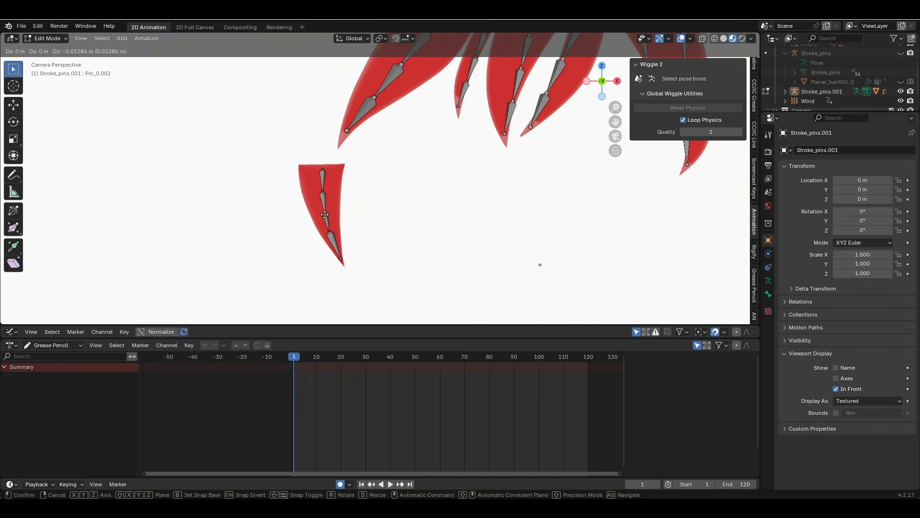
Reposition the bone joints of the right-most front strand to follow its curve, and return to Object Mode
drag(434, 299, 431, 303)
drag(438, 266, 442, 272)
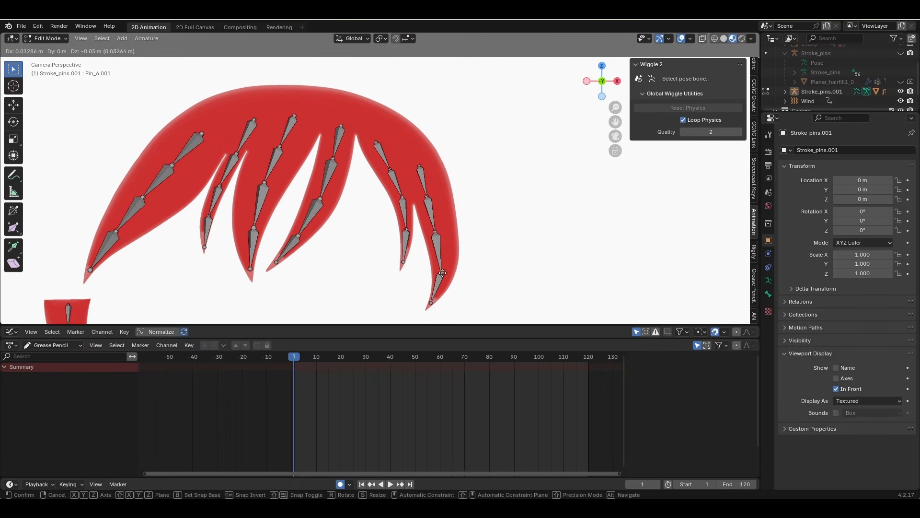
drag(436, 232, 442, 236)
drag(428, 197, 432, 197)
drag(419, 166, 418, 159)
drag(431, 302, 432, 301)
drag(441, 271, 442, 271)
scroll(469, 166, down, 3)
key(Tab)
shift+middle_drag(415, 216, 458, 174)
Enable Wiggle 2 Bone Tail physics with the Wind object on the front hair bones, set Stiff to 600, and play the animation
click(390, 484)
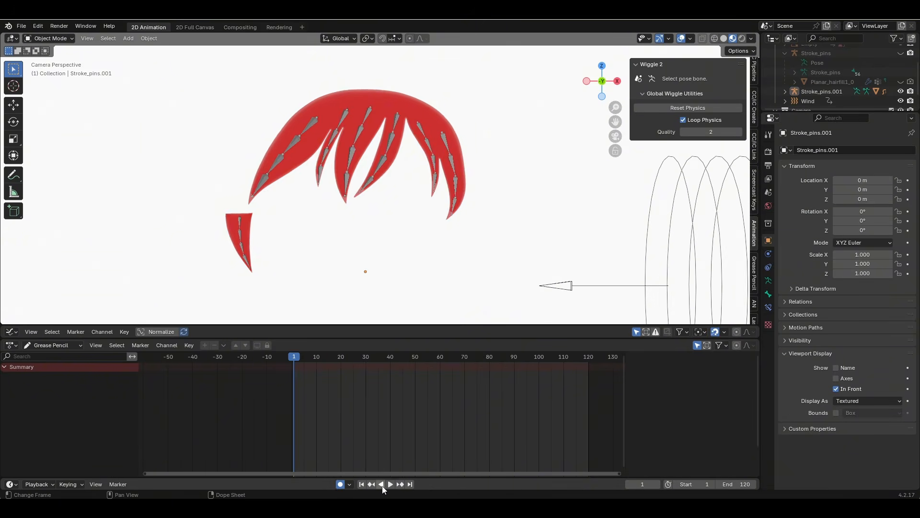
key(Escape)
click(444, 138)
key(ctrl+Tab)
drag(488, 101, 410, 228)
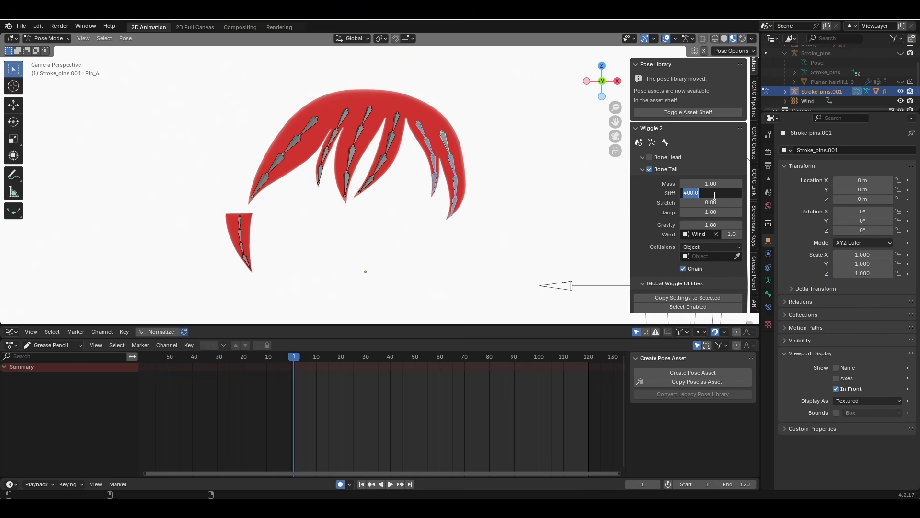
click(436, 174)
click(391, 484)
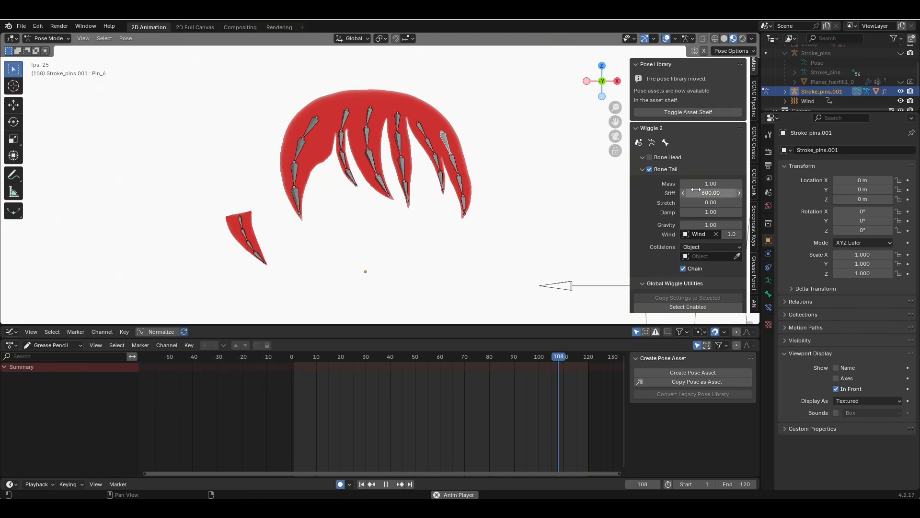
Set the Bone Tail stiffness of the front strands' bones to 800 while the animation plays
click(308, 126)
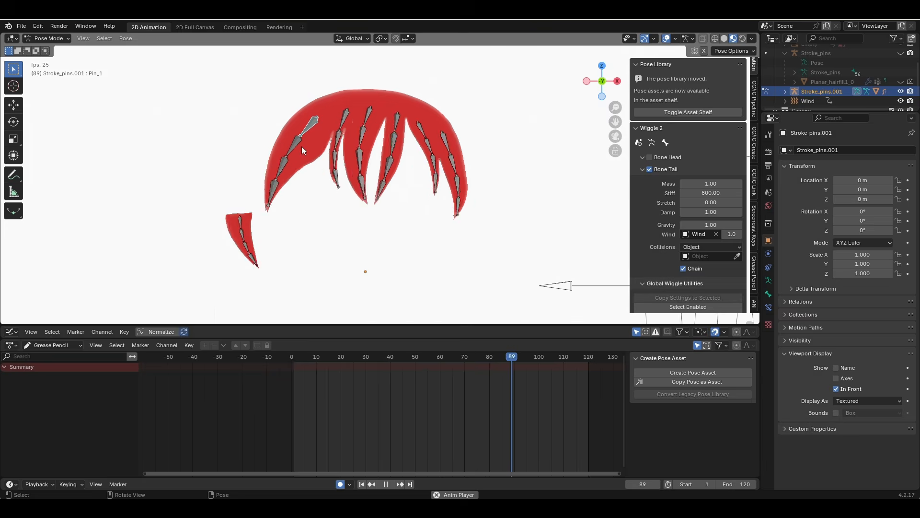
click(349, 117)
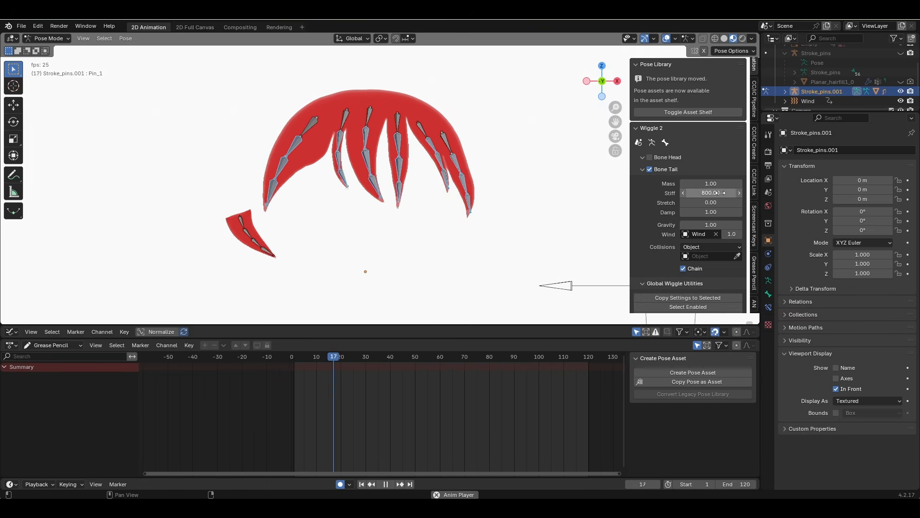
click(759, 228)
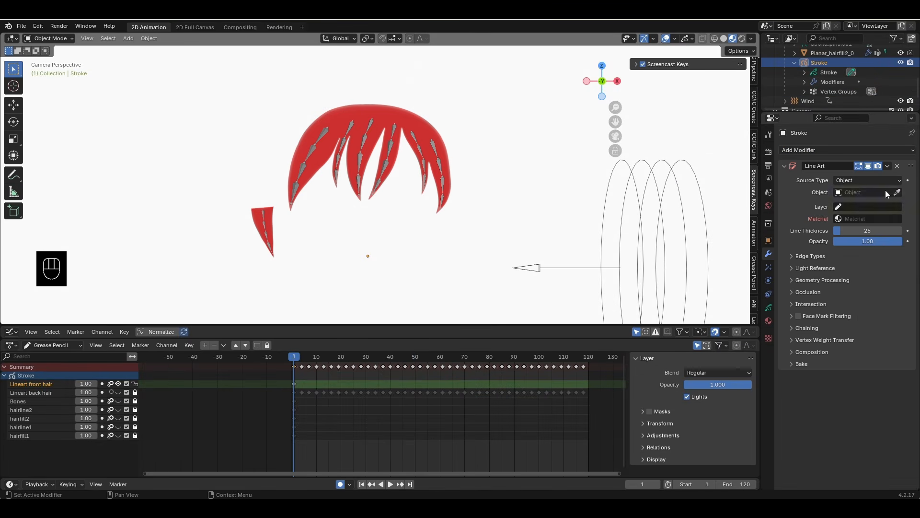
Outline Planar_hairfill2_0 with Line Art silhouettes on the Lineart front hair layer using Solid Stroke at thickness 8, and bake the result
click(868, 208)
click(855, 277)
click(859, 219)
click(853, 231)
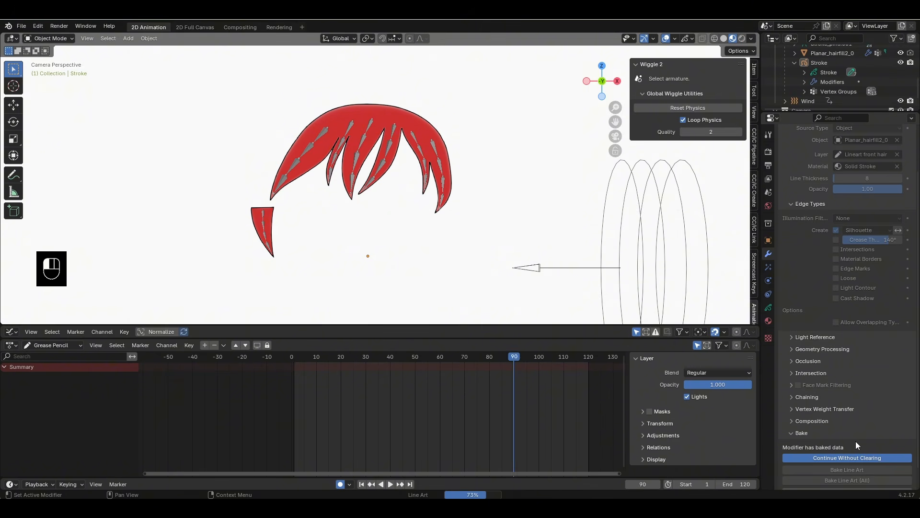
click(391, 483)
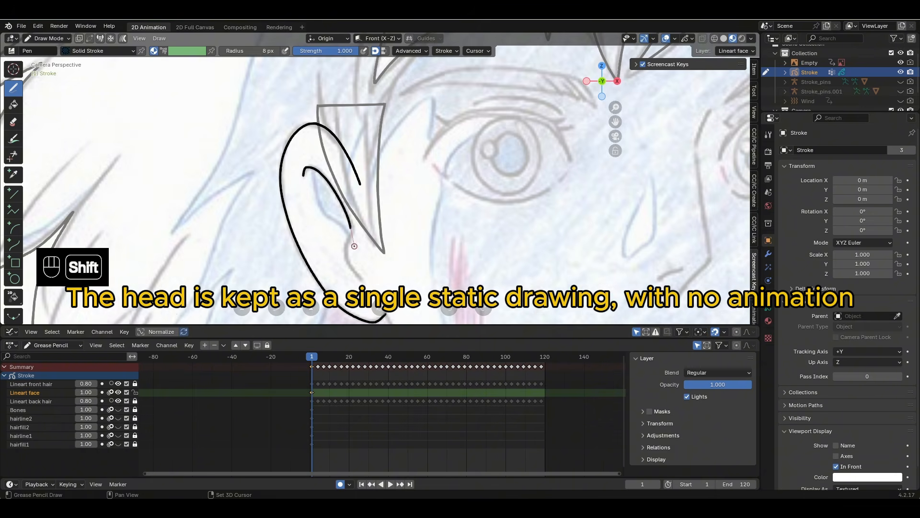
Sculpt the lower eyelid line of the eye nearest the ear into a smooth curve on the Lineart face layer, and return to Draw Mode
key(Tab)
key(Tab)
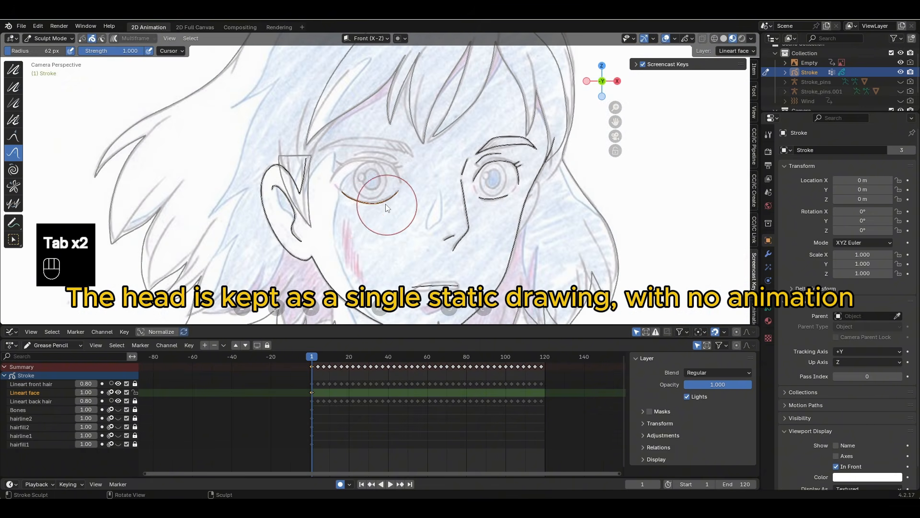
shift+drag(341, 193, 394, 200)
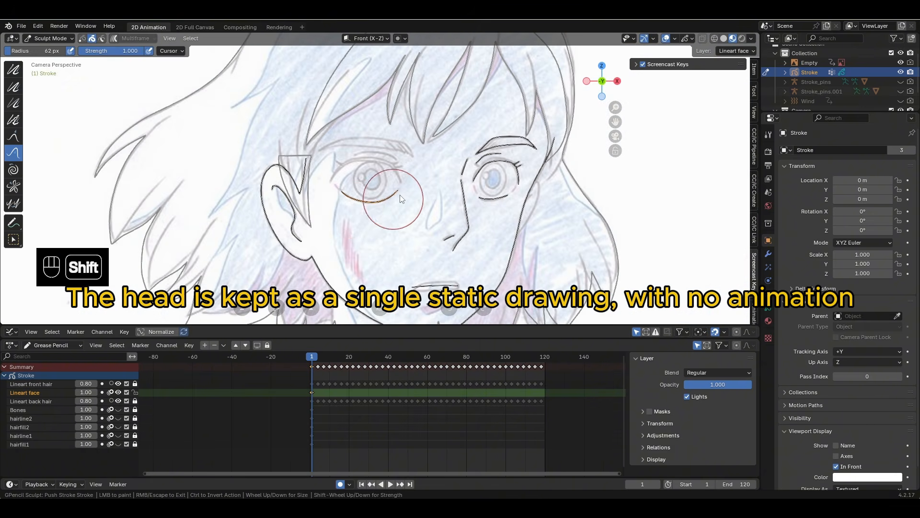
scroll(338, 171, up, 2)
shift+drag(338, 204, 356, 211)
key(Tab)
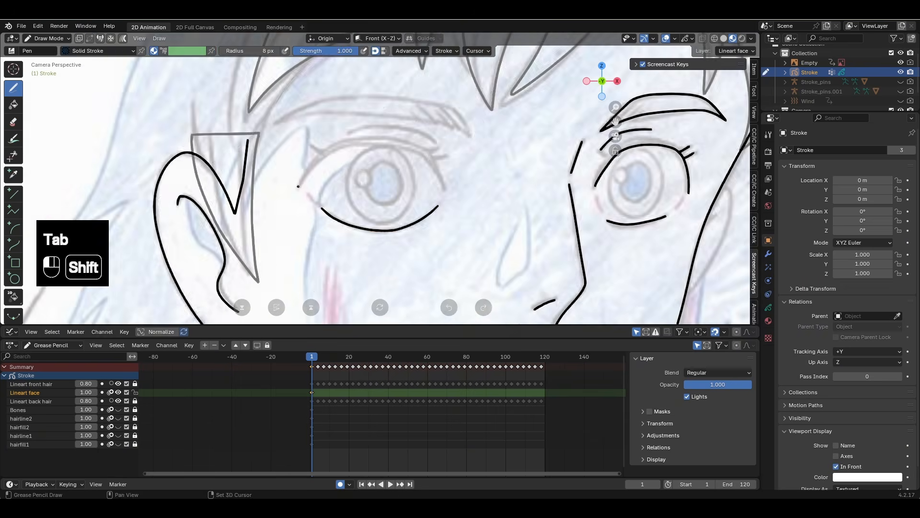
Sculpt and smooth the lower eyelid and the curved head line above the forehead on the Lineart face layer
scroll(335, 206, down, 3)
scroll(338, 211, up, 2)
drag(337, 207, 337, 215)
shift+drag(326, 224, 322, 194)
scroll(359, 164, down, 3)
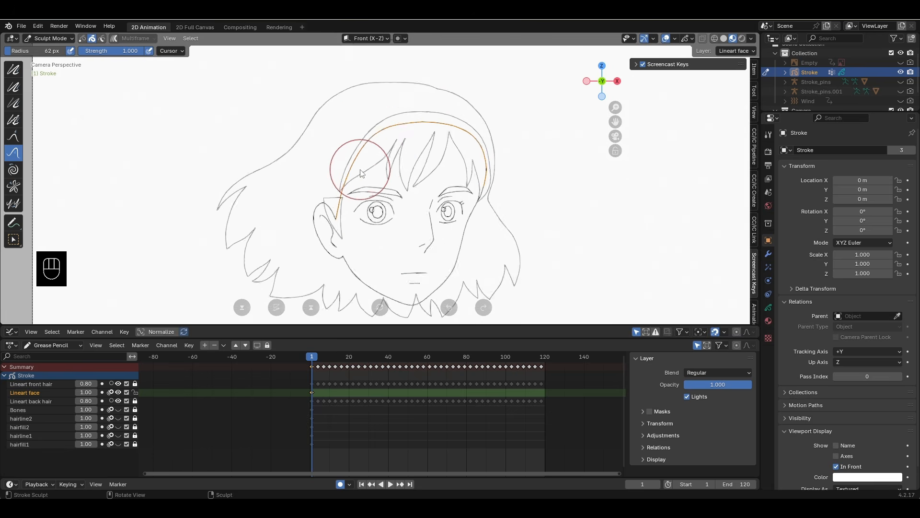
drag(378, 157, 372, 153)
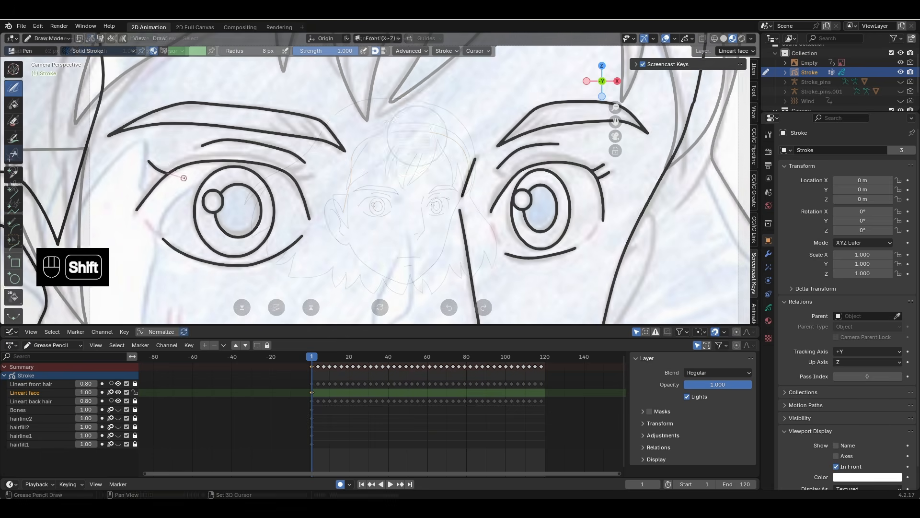
Add eyelash strokes to both eyes, and select the upper eyelid and lash strokes in Edit Mode to thicken them
shift+drag(522, 183, 529, 186)
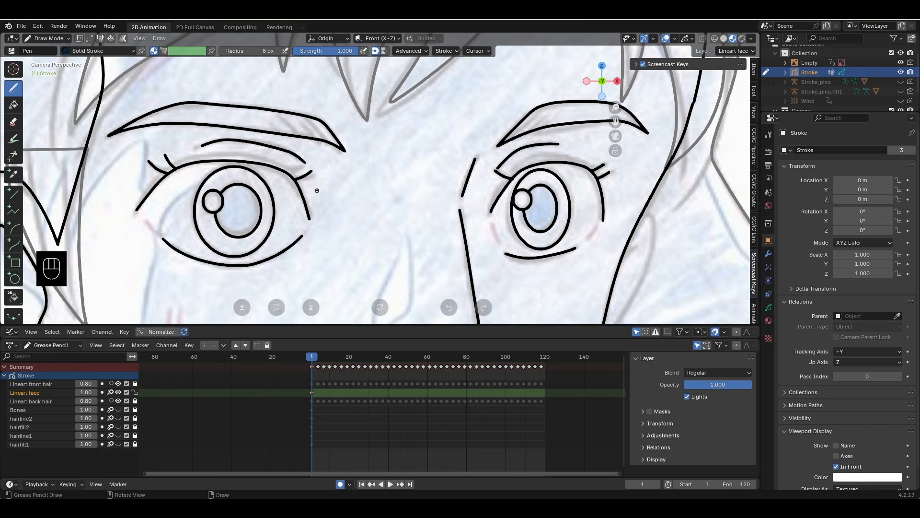
key(Tab)
shift+click(212, 157)
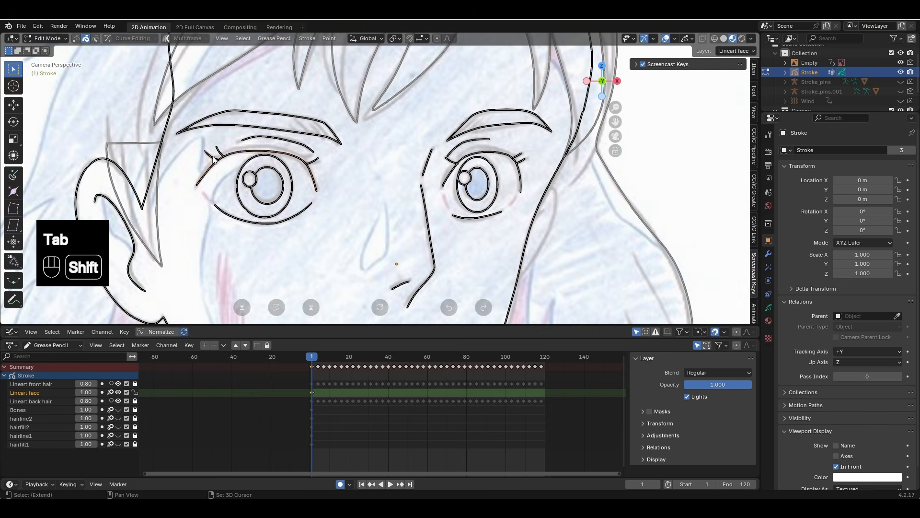
shift+click(302, 159)
shift+click(451, 162)
shift+click(523, 154)
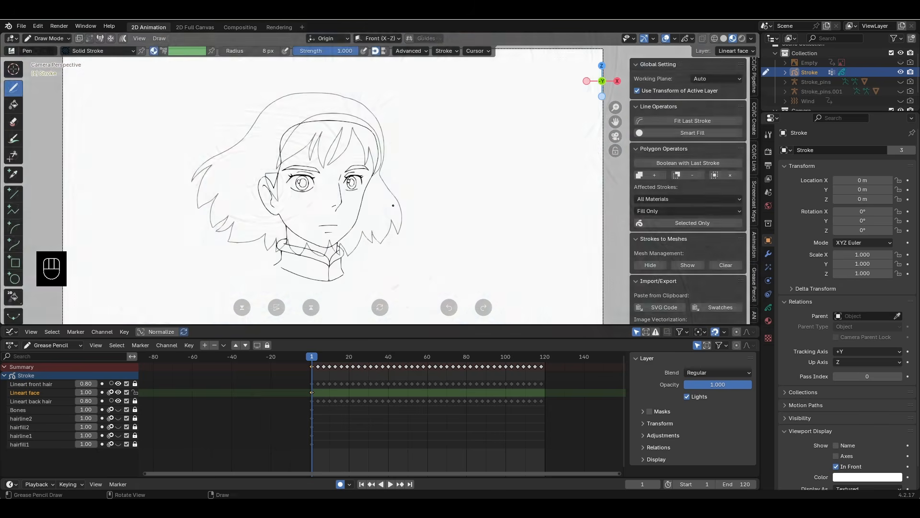
key(Tab)
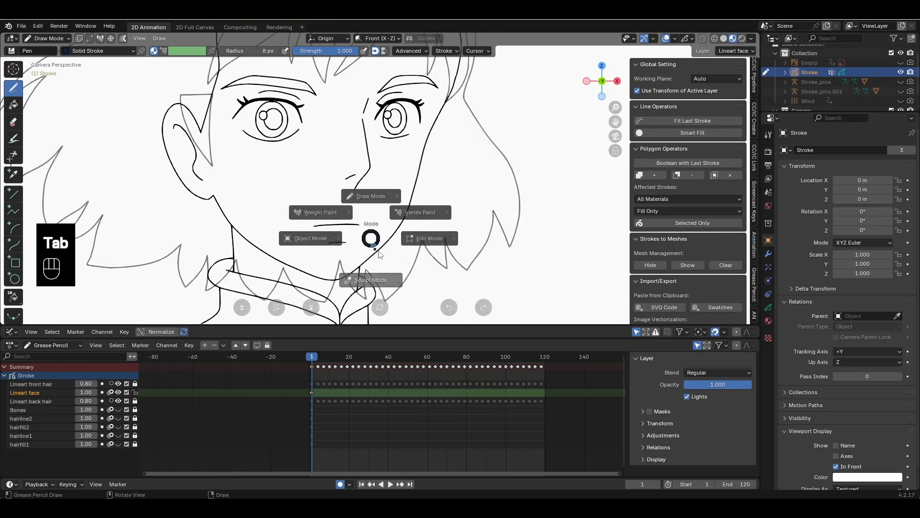
key(Tab)
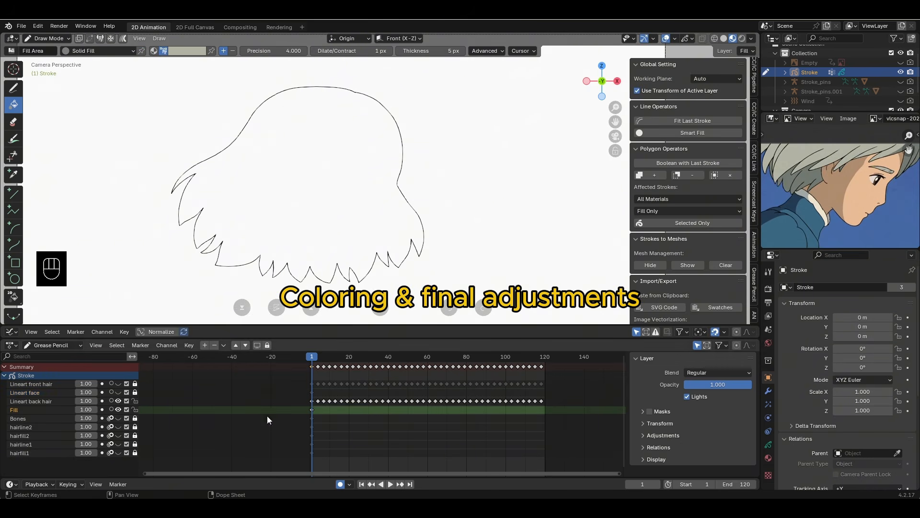
Fill the back hair outline with grey Solid Fill on the Fill layer across all keyframes, using multiframe editing
drag(555, 412, 305, 402)
click(123, 38)
drag(552, 412, 300, 405)
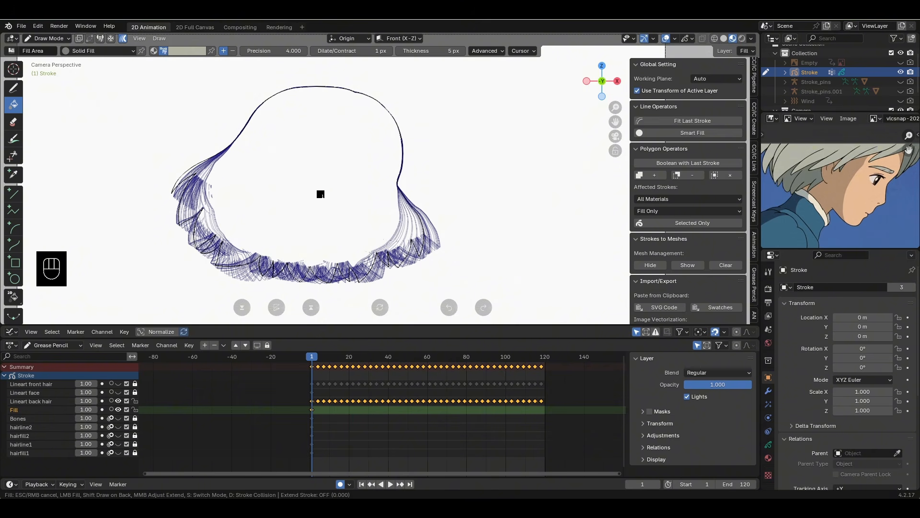
click(320, 194)
click(123, 39)
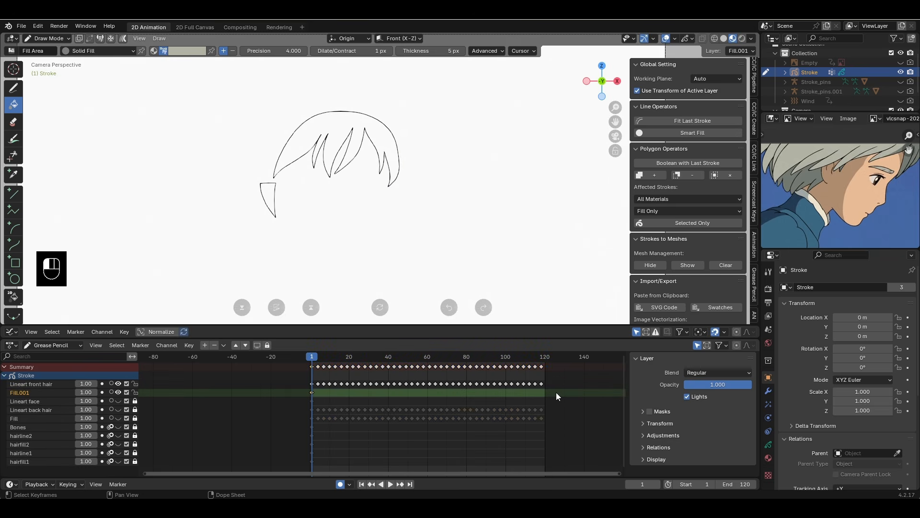
Fill the fringe and side lock with grey on the Fill.001 layer across all keyframes using multiframe editing, and play the animation
drag(556, 392, 307, 382)
click(122, 39)
key(a)
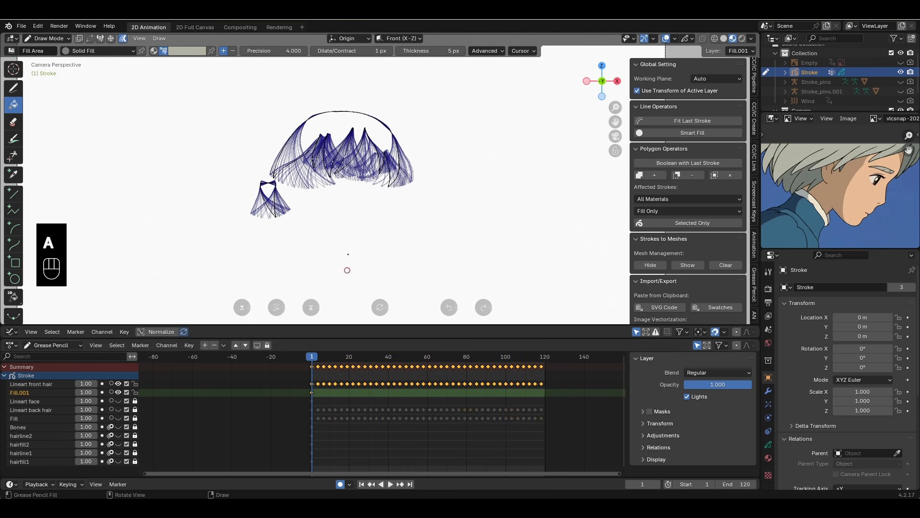
scroll(252, 214, up, 3)
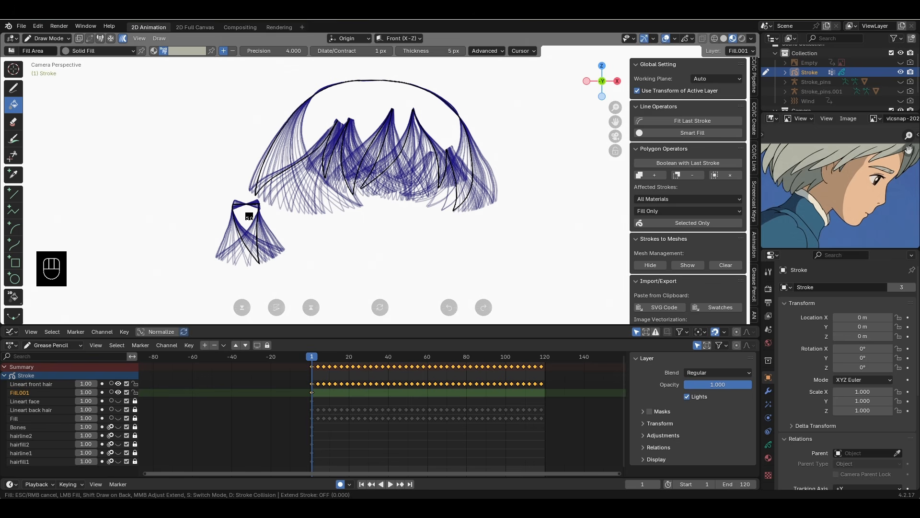
click(248, 216)
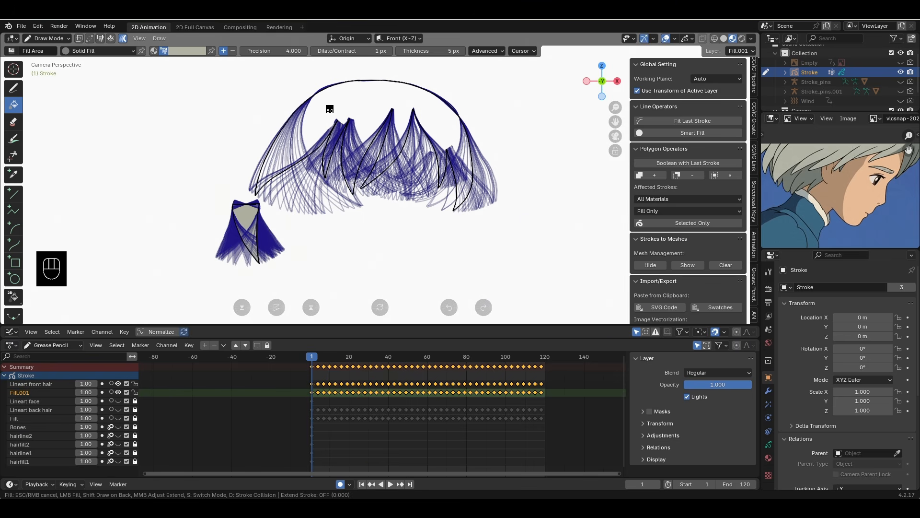
click(330, 108)
click(123, 38)
key(space)
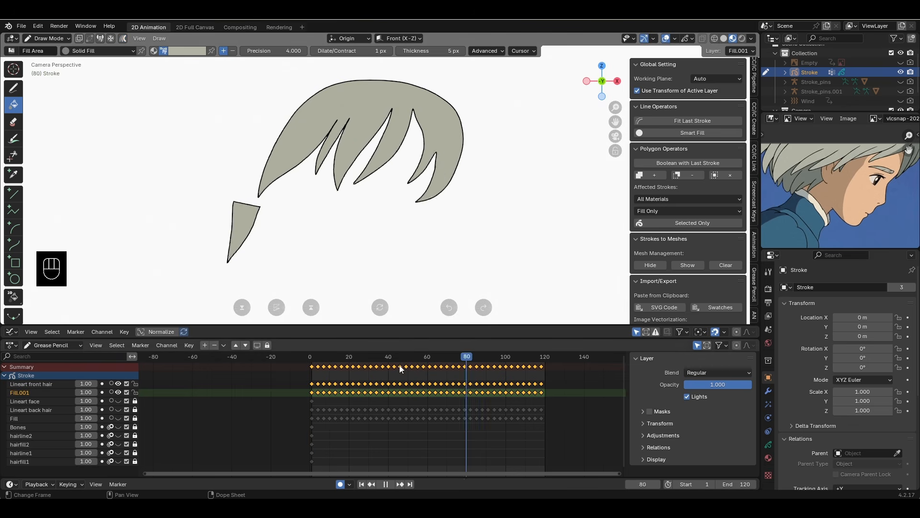
key(Escape)
Erase the top edge line of the side hair lock across all Lineart front hair keyframes with the point eraser
click(31, 384)
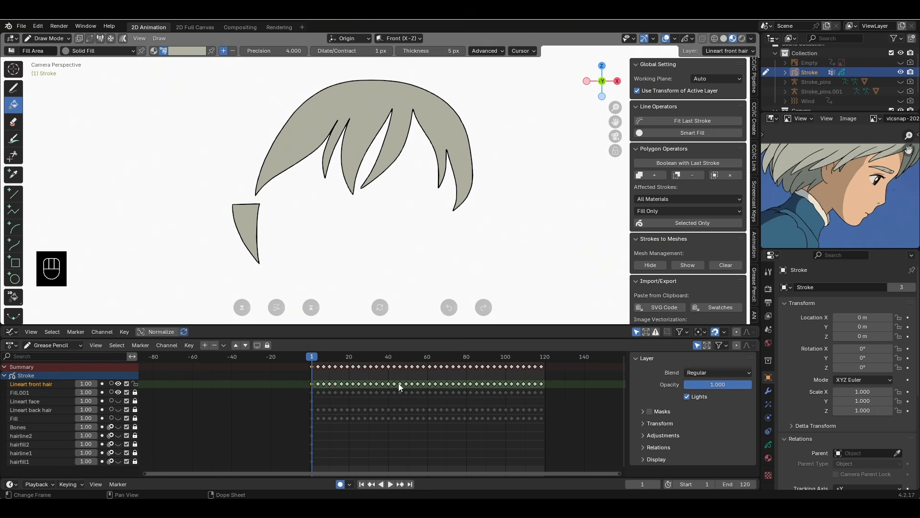
click(122, 38)
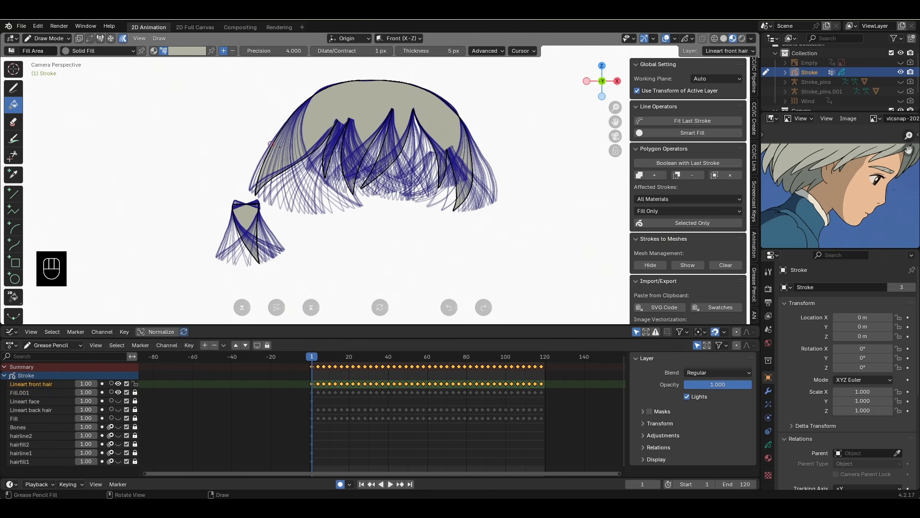
click(17, 124)
scroll(192, 206, up, 7)
shift+middle_drag(120, 225, 337, 176)
scroll(336, 177, up, 2)
key(ctrl+z)
key(ctrl+z)
key(ctrl+z)
key(ctrl+z)
key(ctrl+shift+z)
click(352, 185)
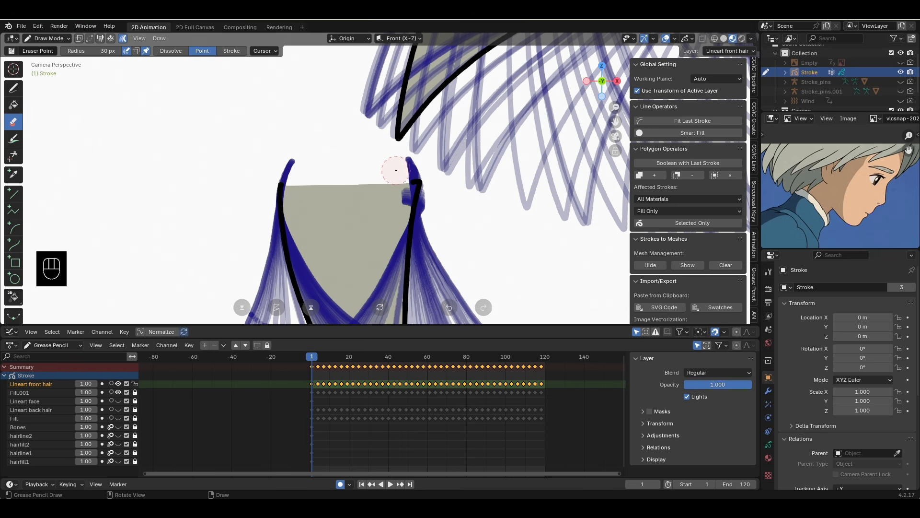
scroll(398, 181, down, 5)
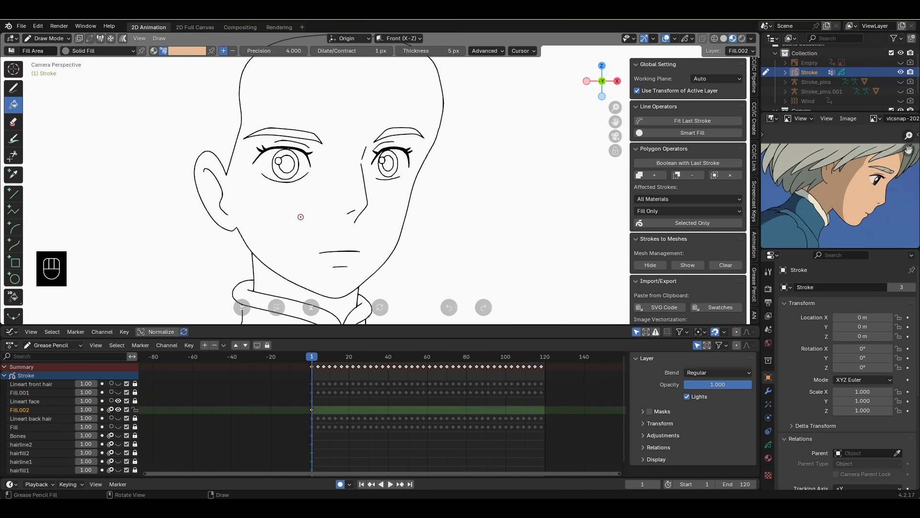
Fill the face and neck with the skin colour on the Fill.002 layer, and turn off that layer's onion skinning
click(300, 217)
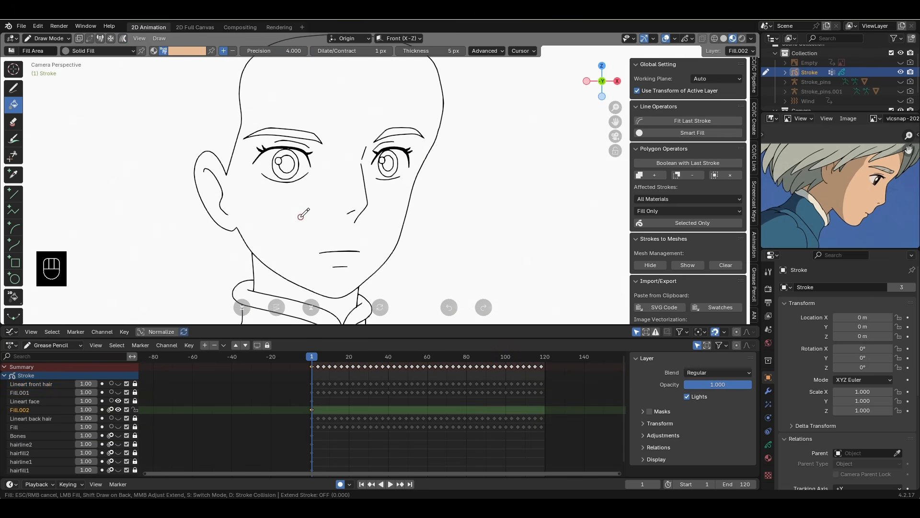
shift+middle_drag(302, 215, 301, 143)
click(287, 215)
key(Tab)
scroll(365, 226, up, 4)
shift+middle_drag(424, 269, 507, 155)
key(Tab)
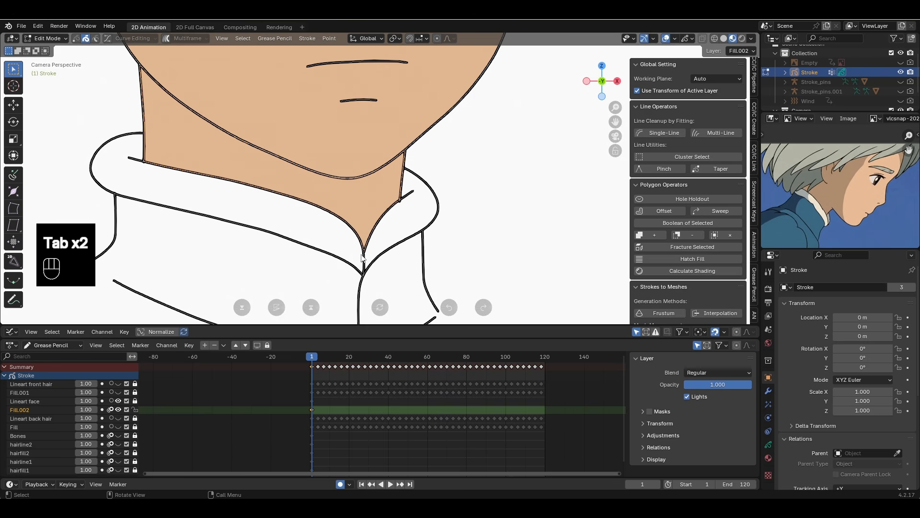
click(110, 409)
key(Tab)
key(Tab)
scroll(405, 215, down, 6)
mouse_move(405, 216)
shift+middle_down()
mouse_move(392, 225)
mouse_move(378, 206)
shift+middle_up()
Fill the jacket with the blue sampled from the reference image on Fill.002, closing the outline gaps with boundary strokes
key(e)
click(821, 218)
scroll(369, 262, up, 1)
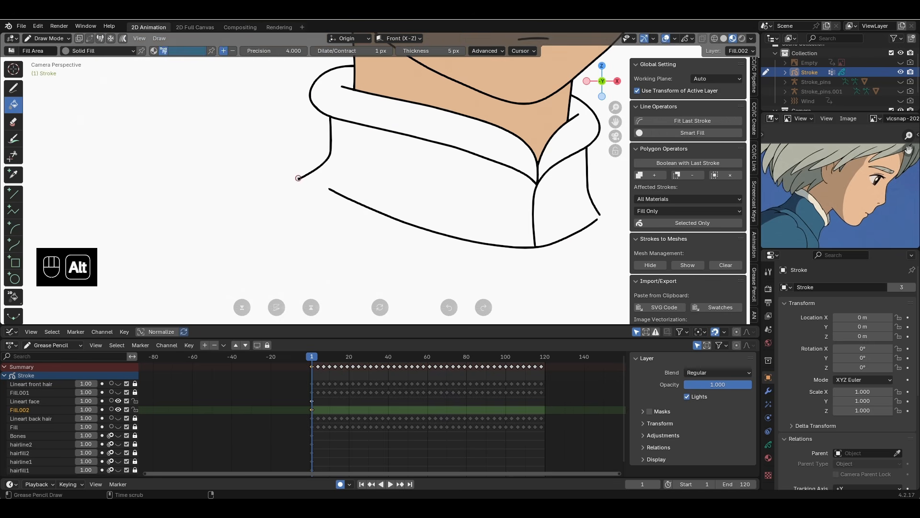
alt+drag(299, 179, 329, 189)
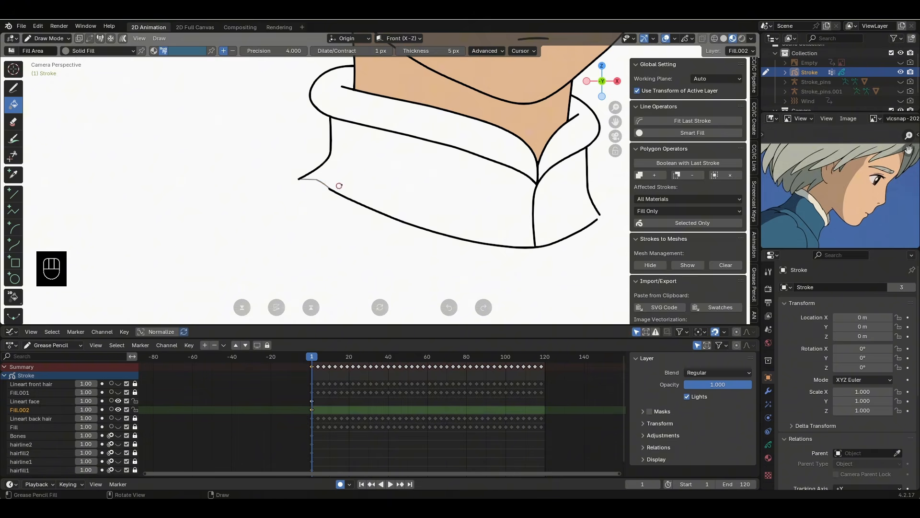
key(Tab)
key(Tab)
key(Tab)
click(594, 213)
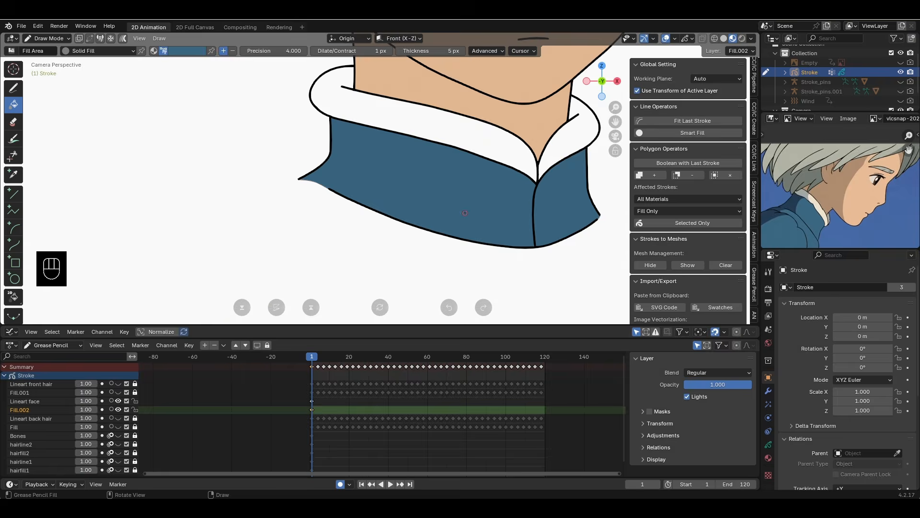
Close the gaps between the eyelids with boundary strokes and fill the eyes on the Fill.002 layer
shift+middle_drag(594, 214, 451, 269)
key(e)
click(363, 198)
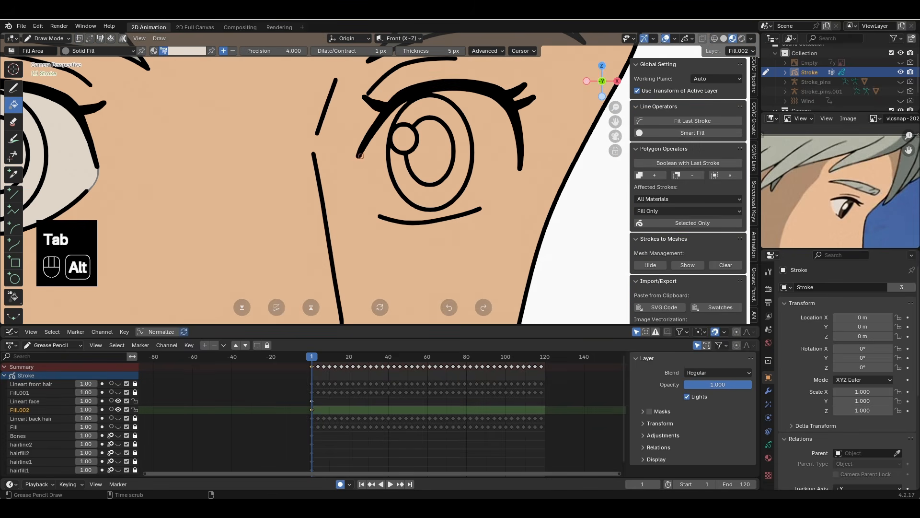
alt+drag(361, 156, 378, 216)
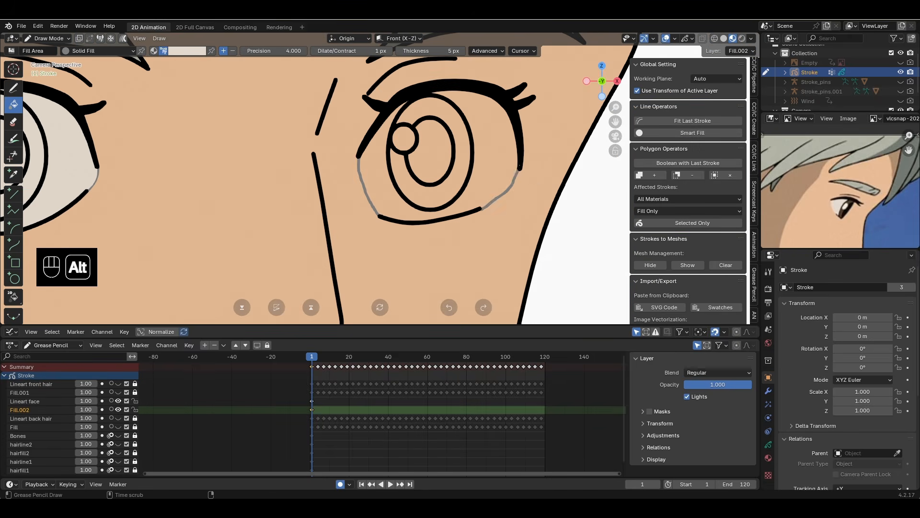
key(Tab)
key(Tab)
key(Tab)
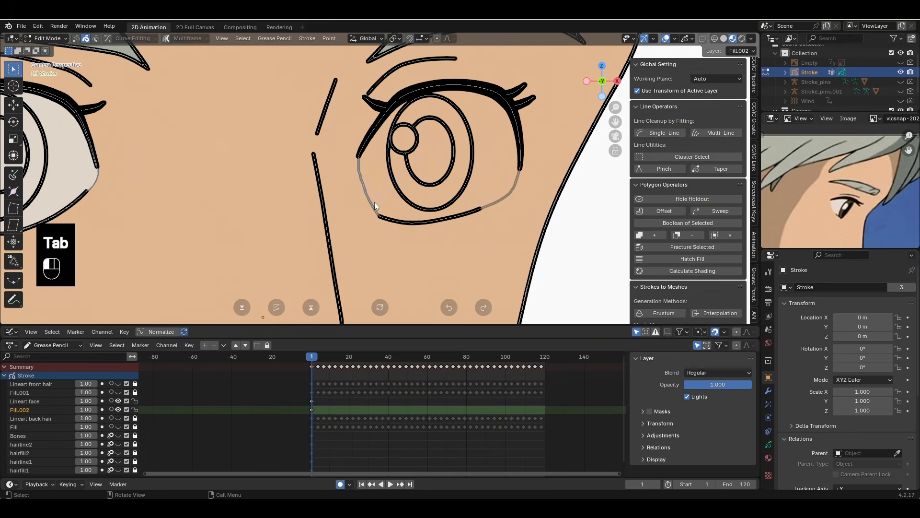
key(Tab)
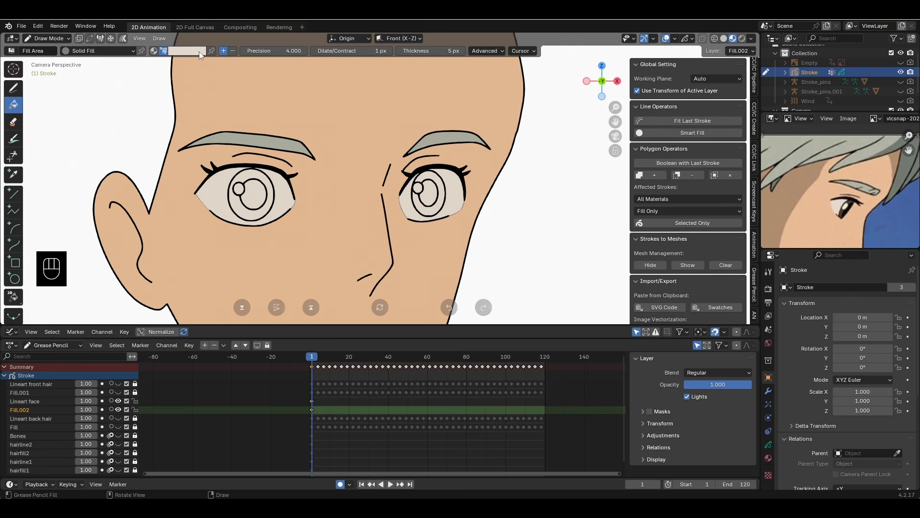
key(e)
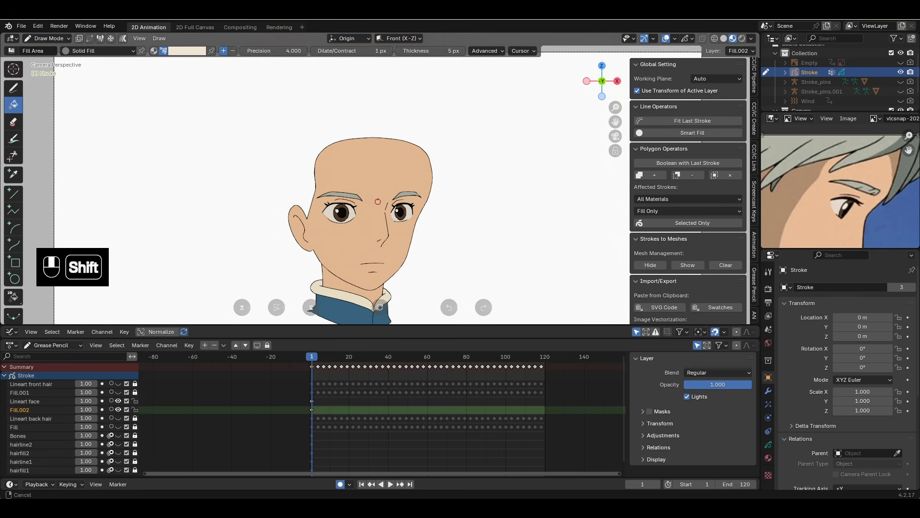
Show the front and back hair line and fill layers, scrub through the animation, and return to frame 1
shift+middle_drag(378, 201, 378, 197)
click(119, 393)
click(118, 384)
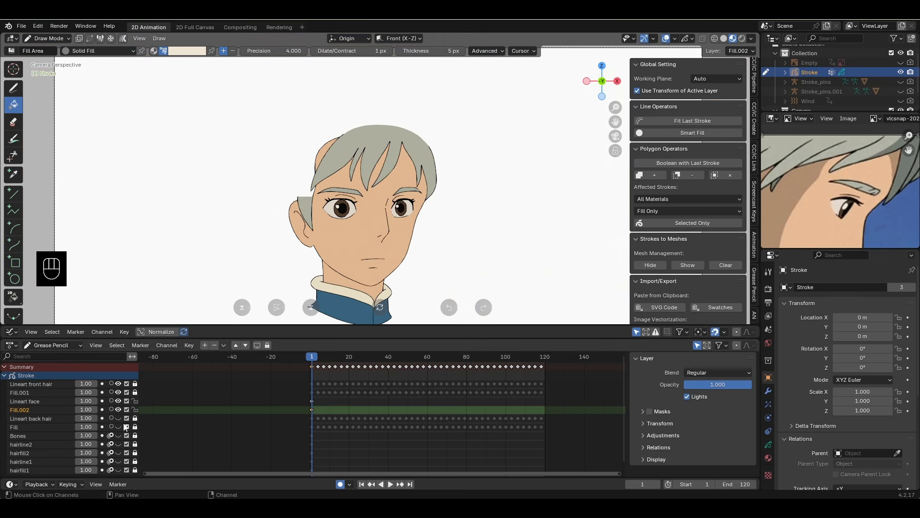
click(119, 417)
click(118, 427)
mouse_move(311, 358)
mouse_down()
mouse_move(513, 367)
mouse_move(387, 361)
mouse_move(449, 372)
mouse_move(502, 367)
mouse_up()
scroll(432, 198, down, 3)
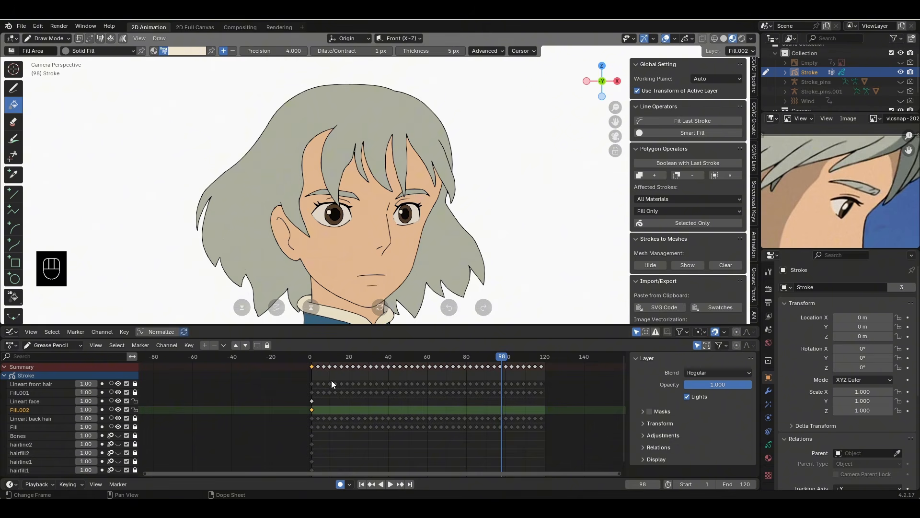
click(529, 358)
key(shift+Left)
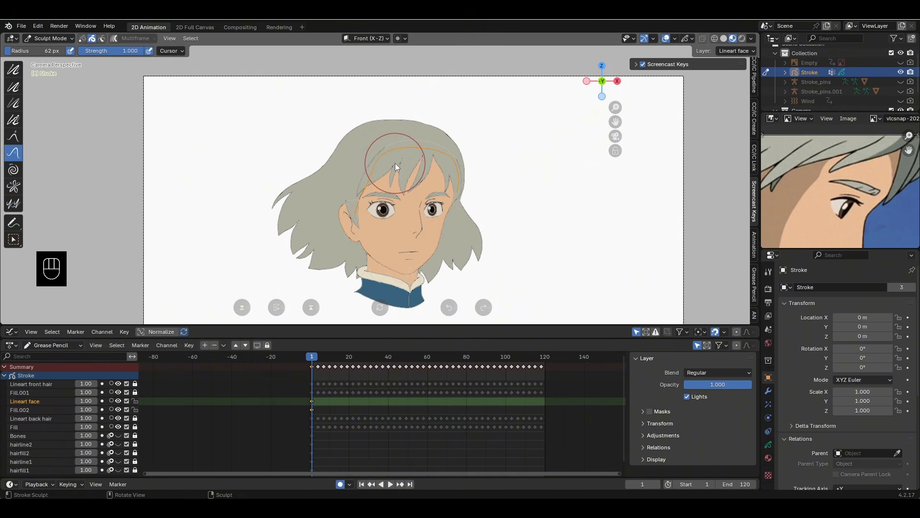
Switch to Draw Mode and ready the 30 px point eraser at frame 4 of the Lineart front hair layer
scroll(344, 229, up, 3)
key(Tab)
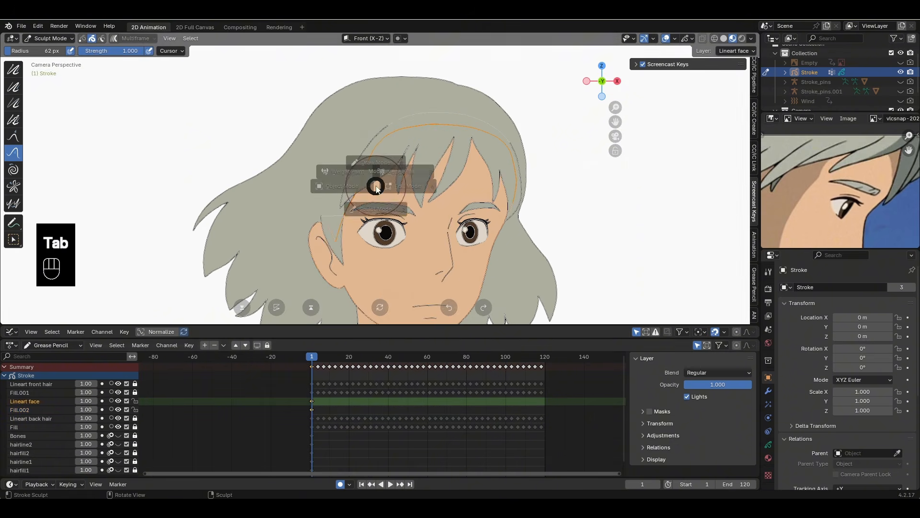
click(376, 161)
mouse_move(315, 360)
mouse_down()
mouse_move(429, 390)
mouse_move(328, 390)
mouse_move(314, 395)
mouse_move(424, 401)
mouse_move(307, 403)
mouse_up()
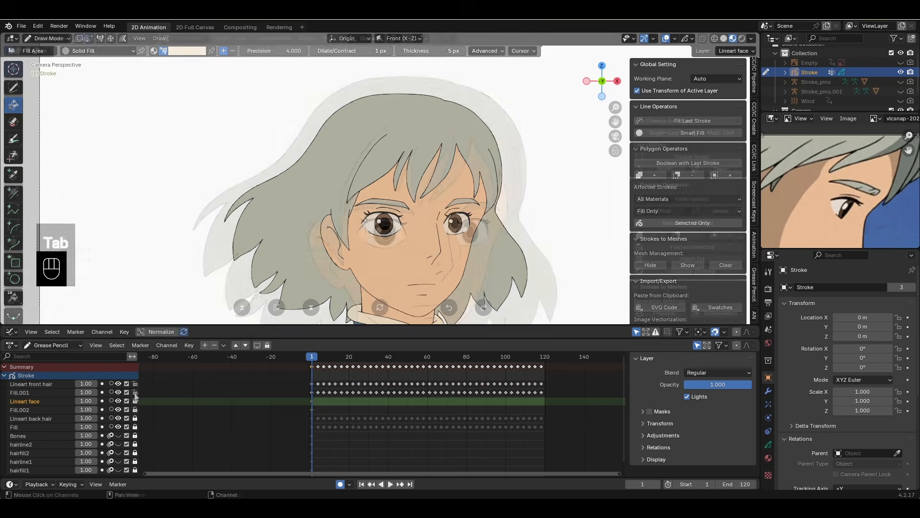
click(312, 383)
scroll(314, 249, up, 3)
key(Up)
key(e)
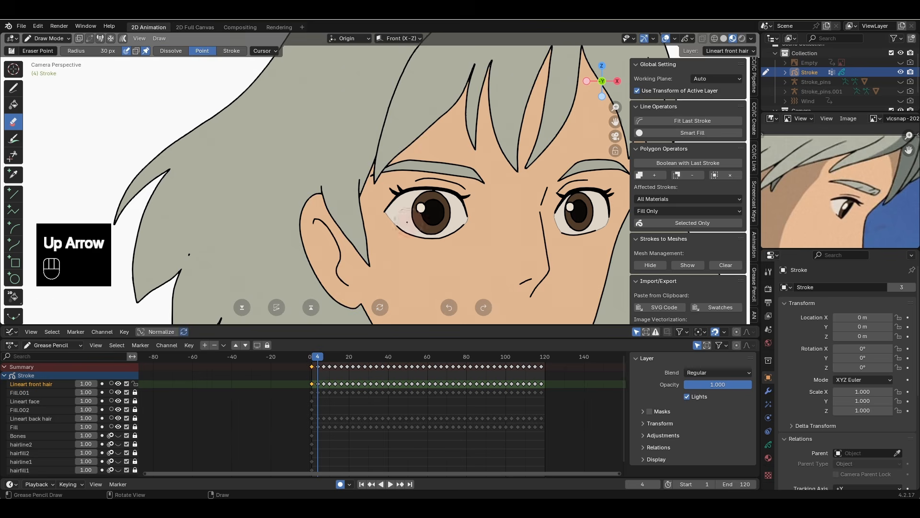
Step through the Lineart front hair keyframes from frame 4 past frame 43, examining the hair lines beside the eye for stray ends
key(Up)
key(Up)
key(Down)
key(Down)
key(Down)
key(Down)
key(Down)
key(Up)
key(Up)
key(Up)
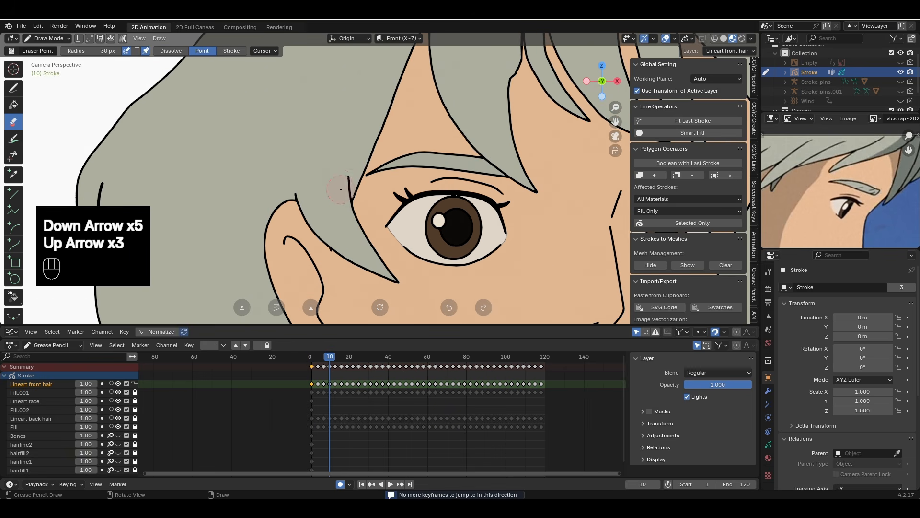
key(Up)
key(Up)
key(Up)
key(Up)
key(Up)
key(Up)
key(Up)
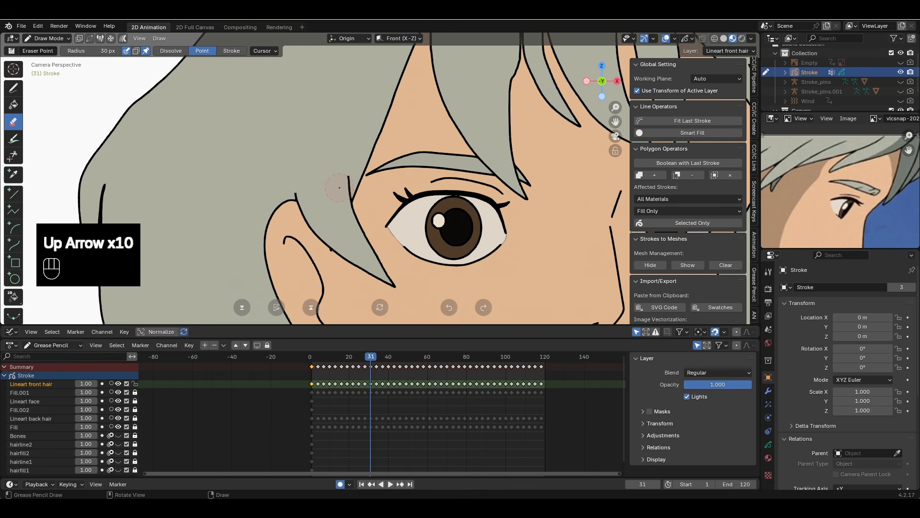
key(Up)
key(Up)
key(Up)
key(Down)
key(Down)
key(Down)
key(Up)
key(Up)
key(Up)
key(Up)
key(Up)
key(Up)
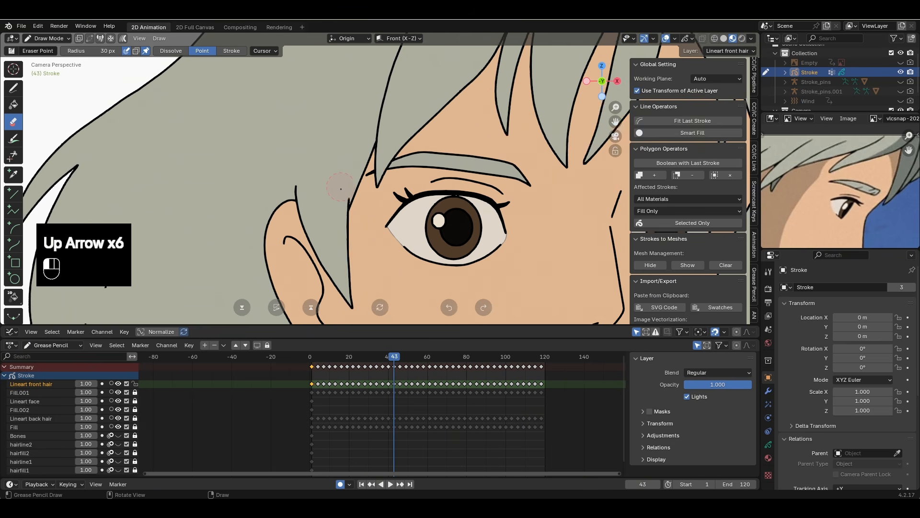
key(Up)
key(Up)
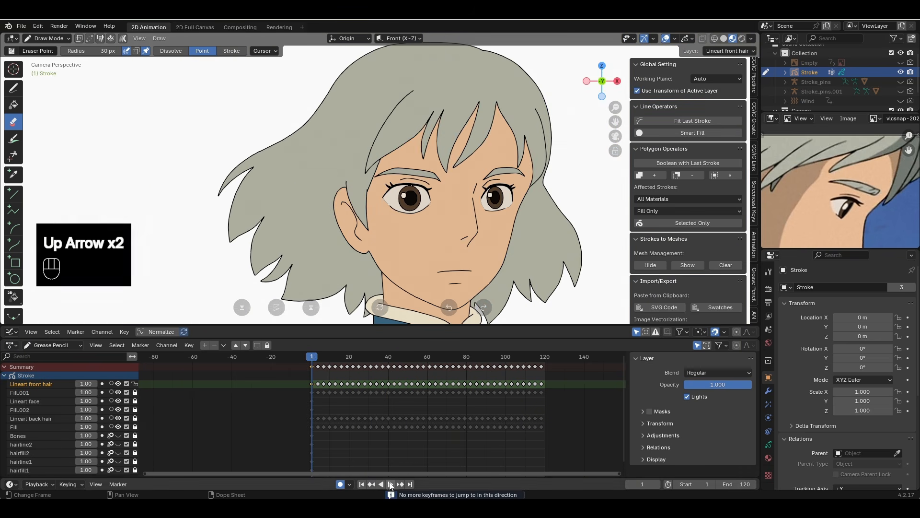
Play the animation with the whole head in view and hide the Lineart front hair, Fill.001, Lineart face and Fill.002 layers
click(390, 483)
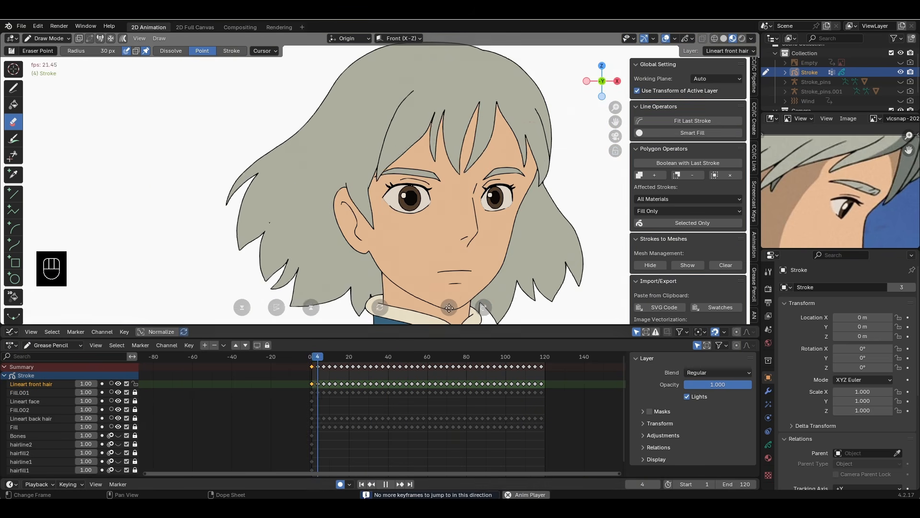
scroll(532, 129, down, 4)
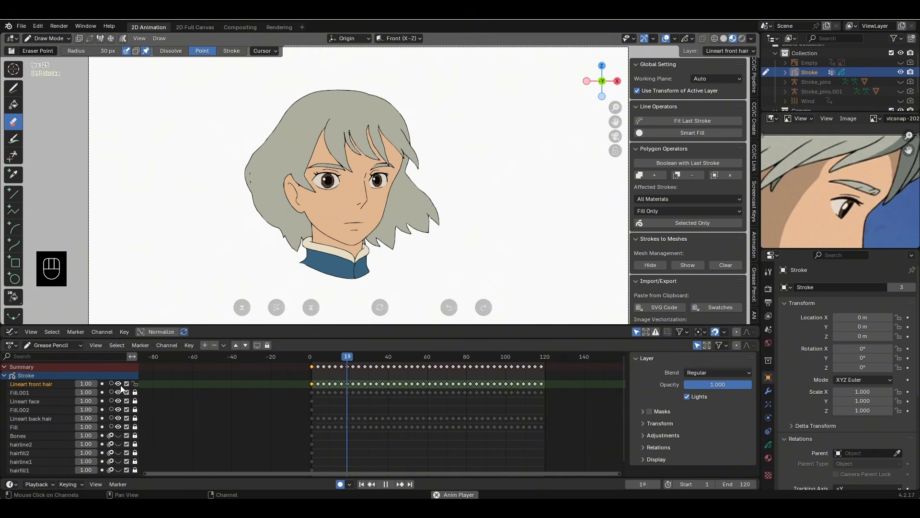
click(118, 383)
click(118, 392)
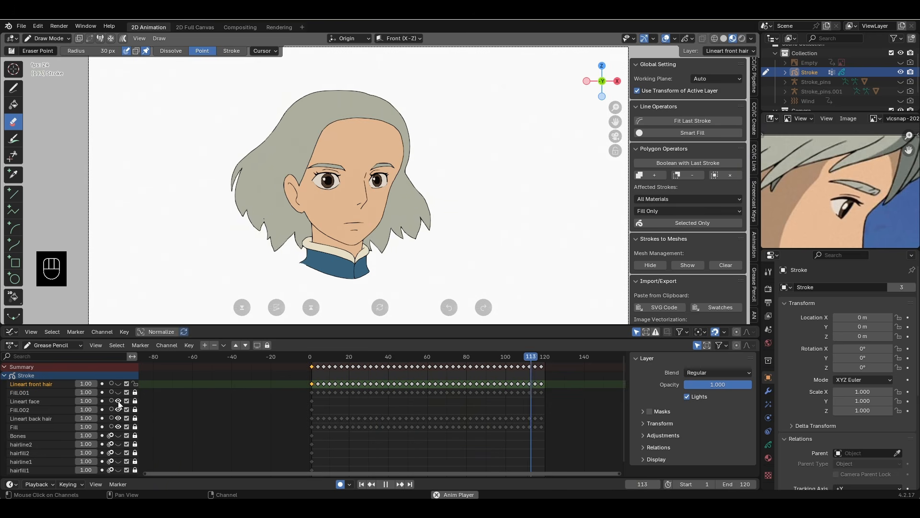
click(118, 401)
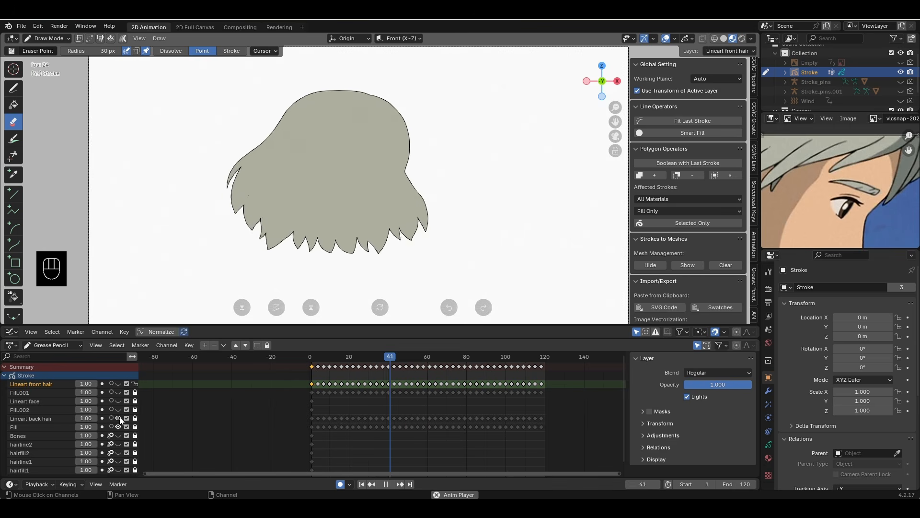